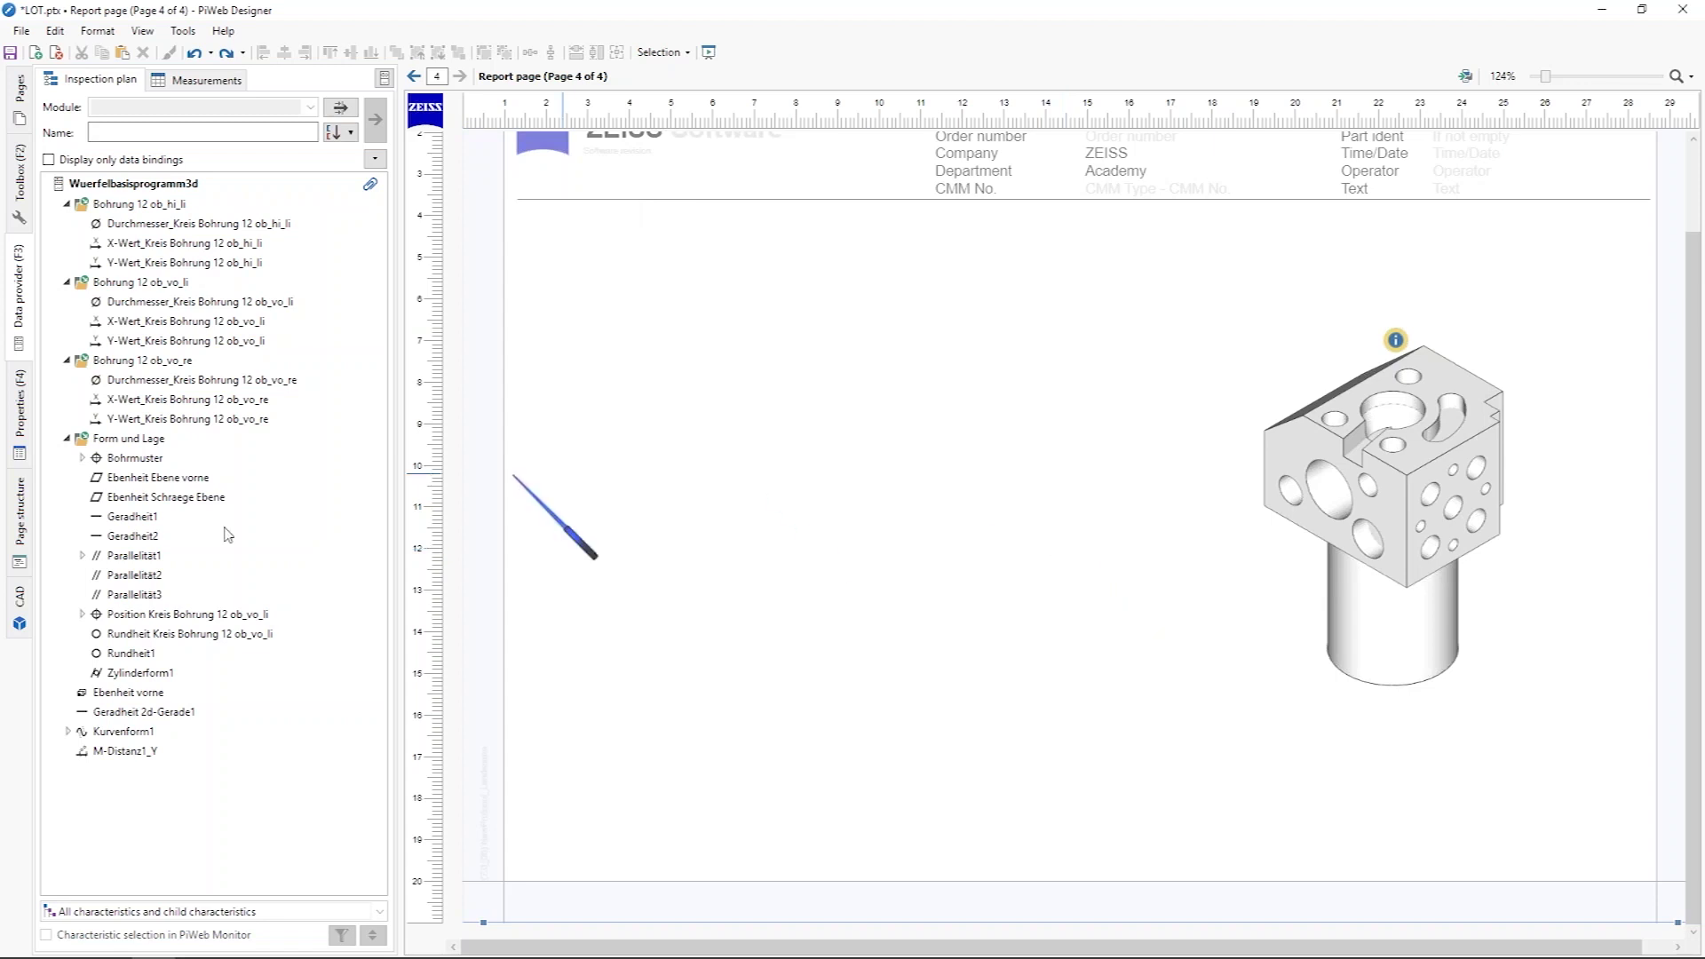
# Step: Ctrl-drag X-Wert and Y-Wert of Bohrung 12 ob_vo_re onto the page as an XY plot
pyautogui.click(203, 382)
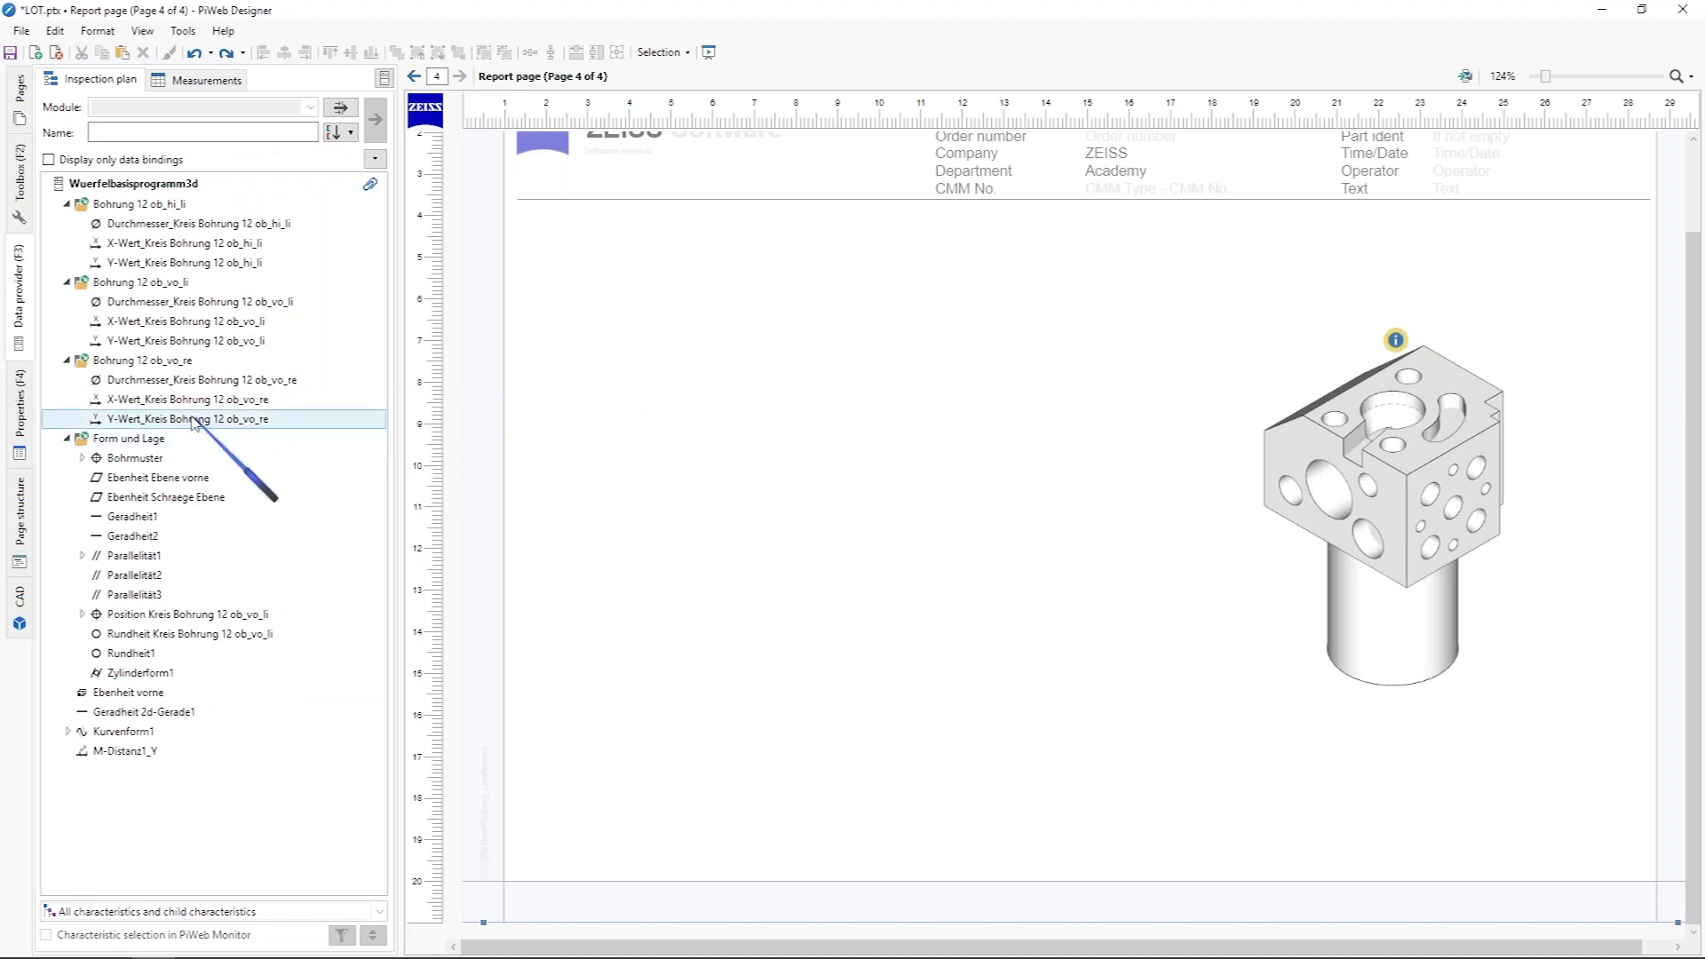
pyautogui.click(158, 403)
pyautogui.keyDown('shift'); pyautogui.click(165, 421); pyautogui.keyUp('shift')
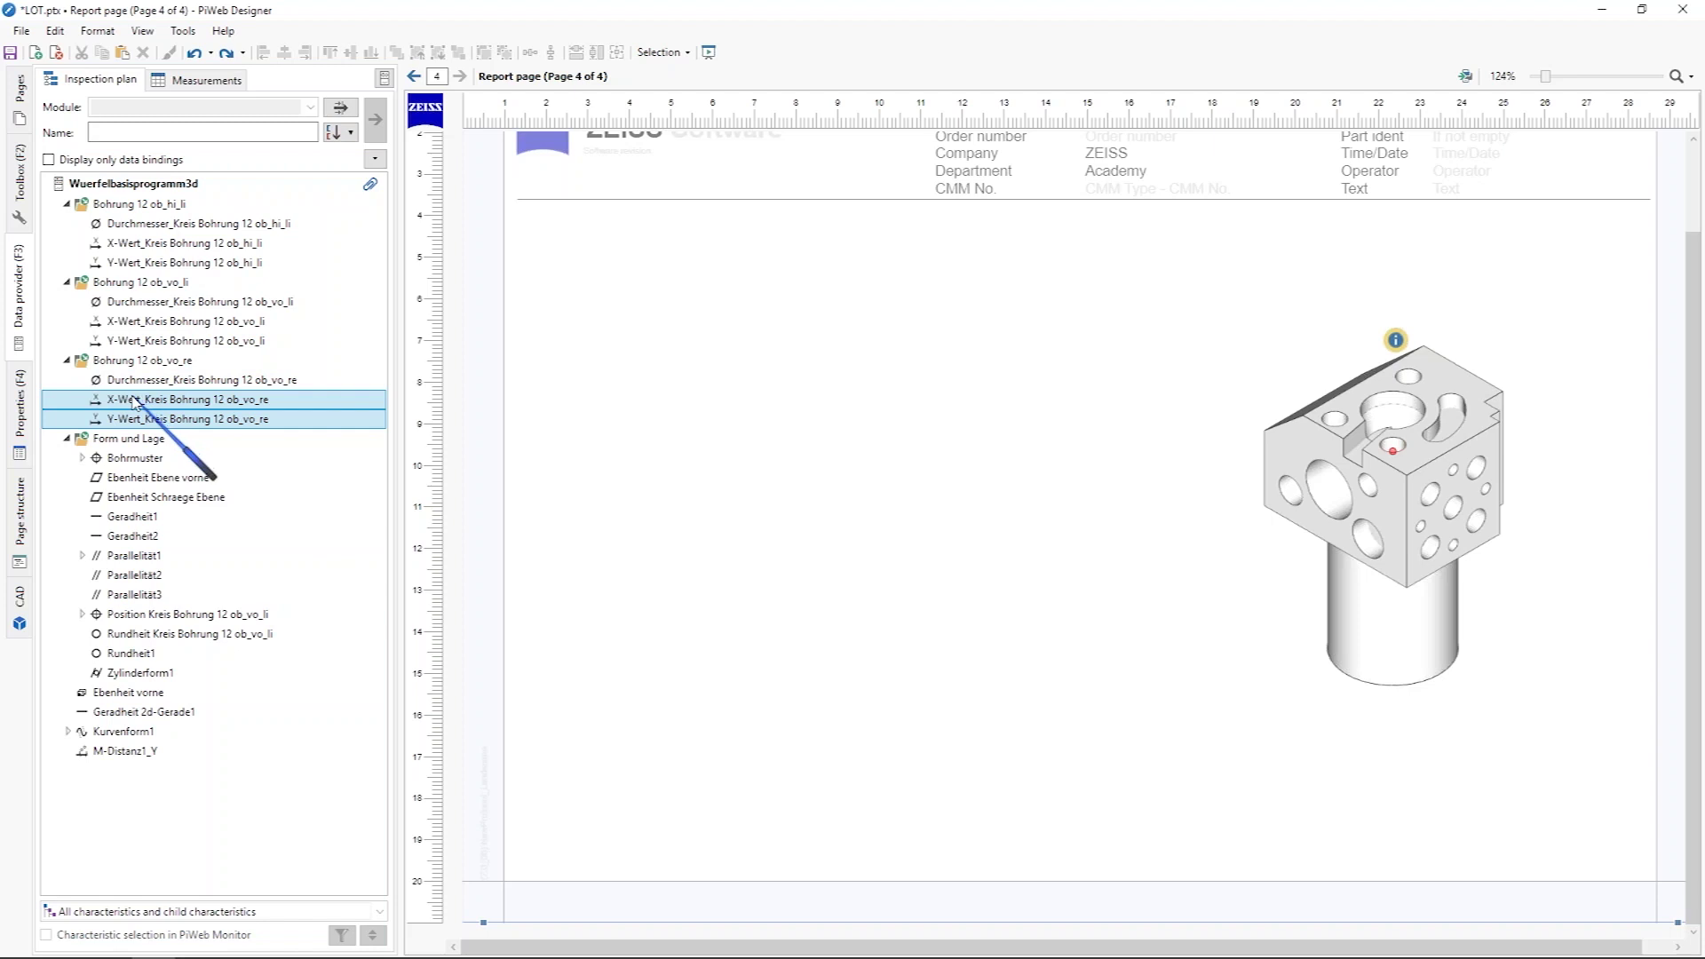
pyautogui.moveTo(133, 401); pyautogui.dragTo(963, 348)
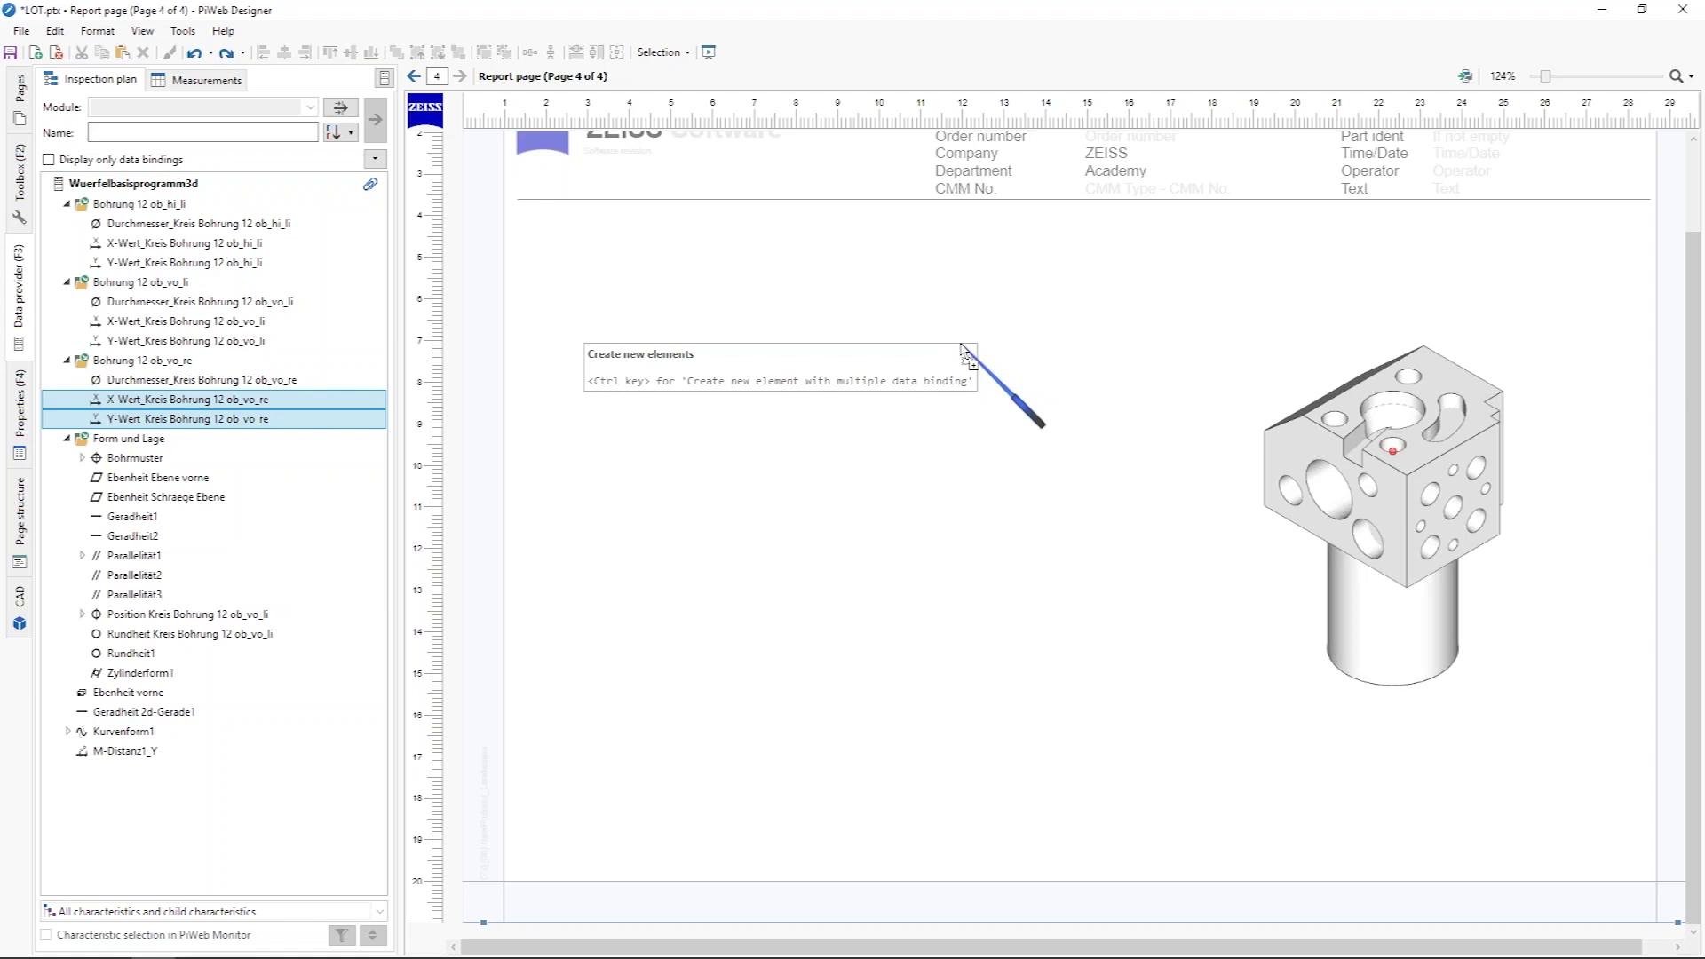
pyautogui.press('ctrl')
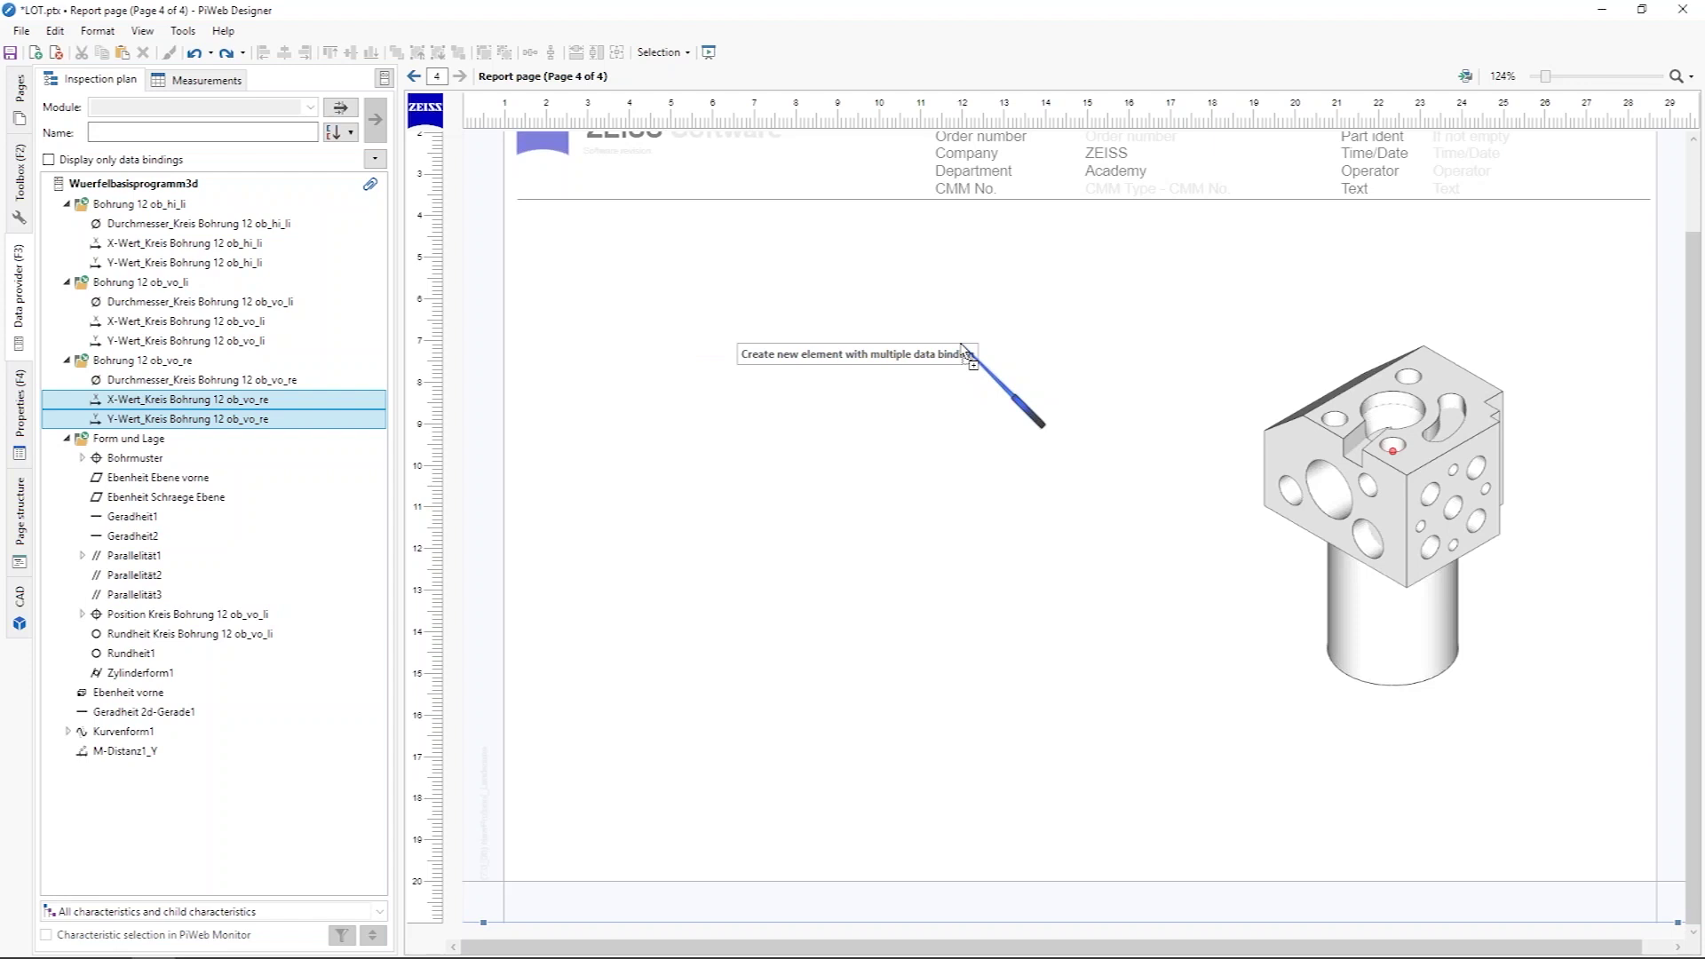
pyautogui.moveTo(963, 349); pyautogui.dragTo(957, 352)
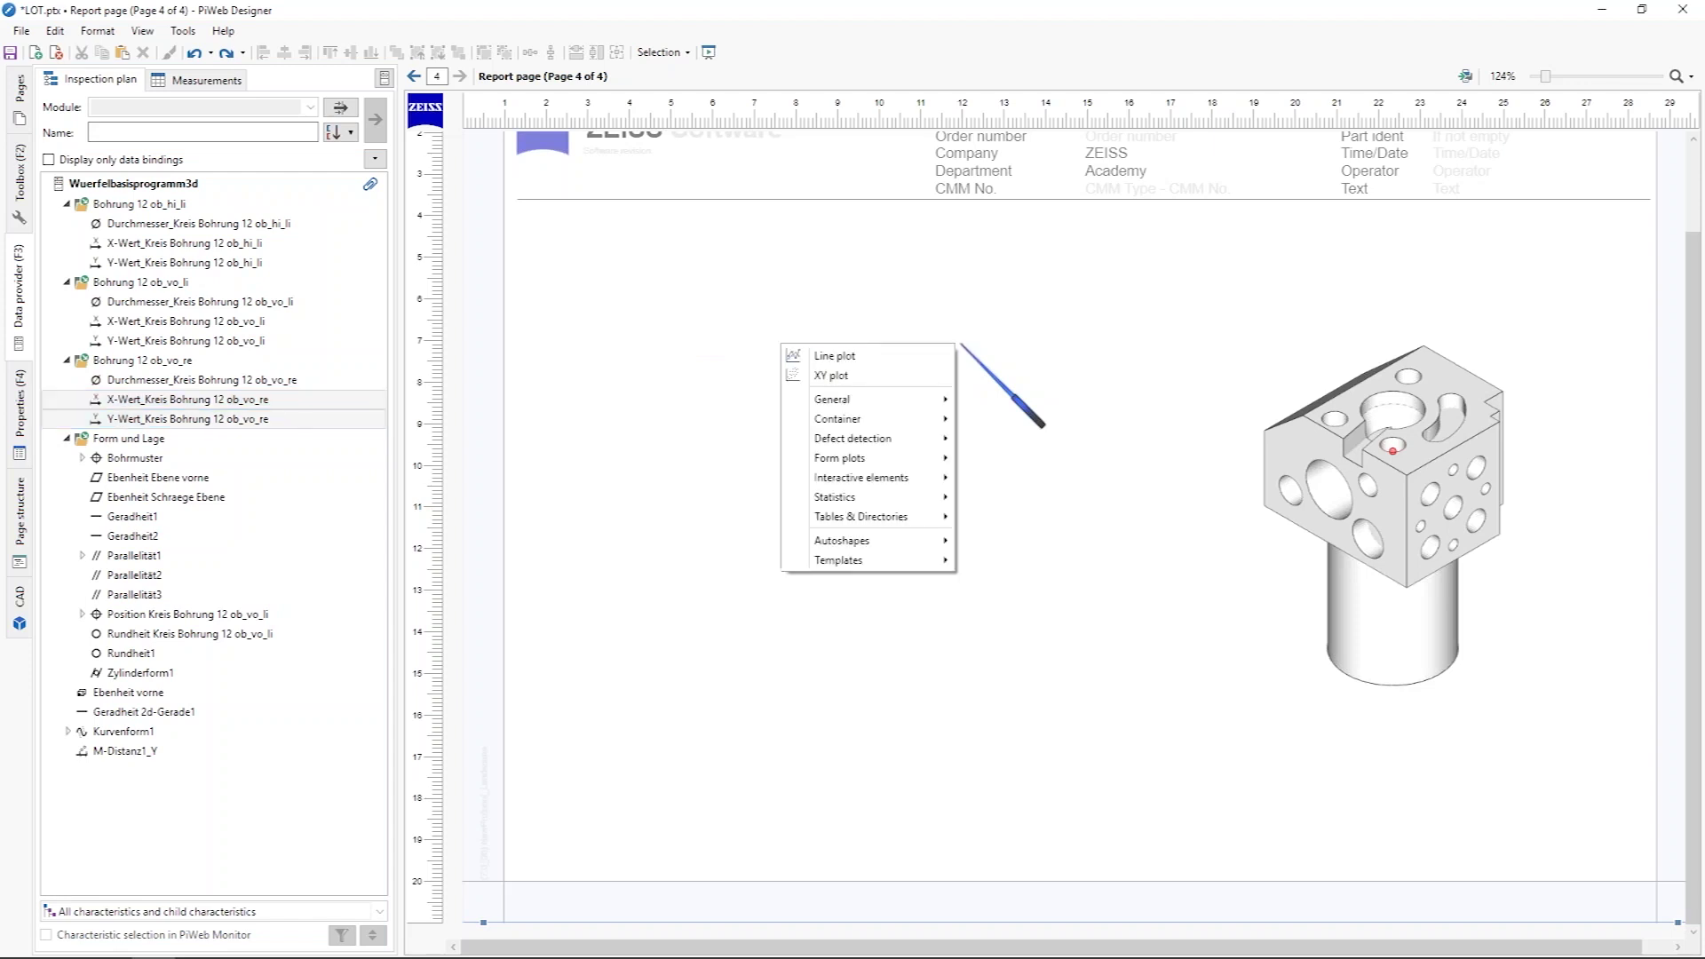
pyautogui.click(853, 376)
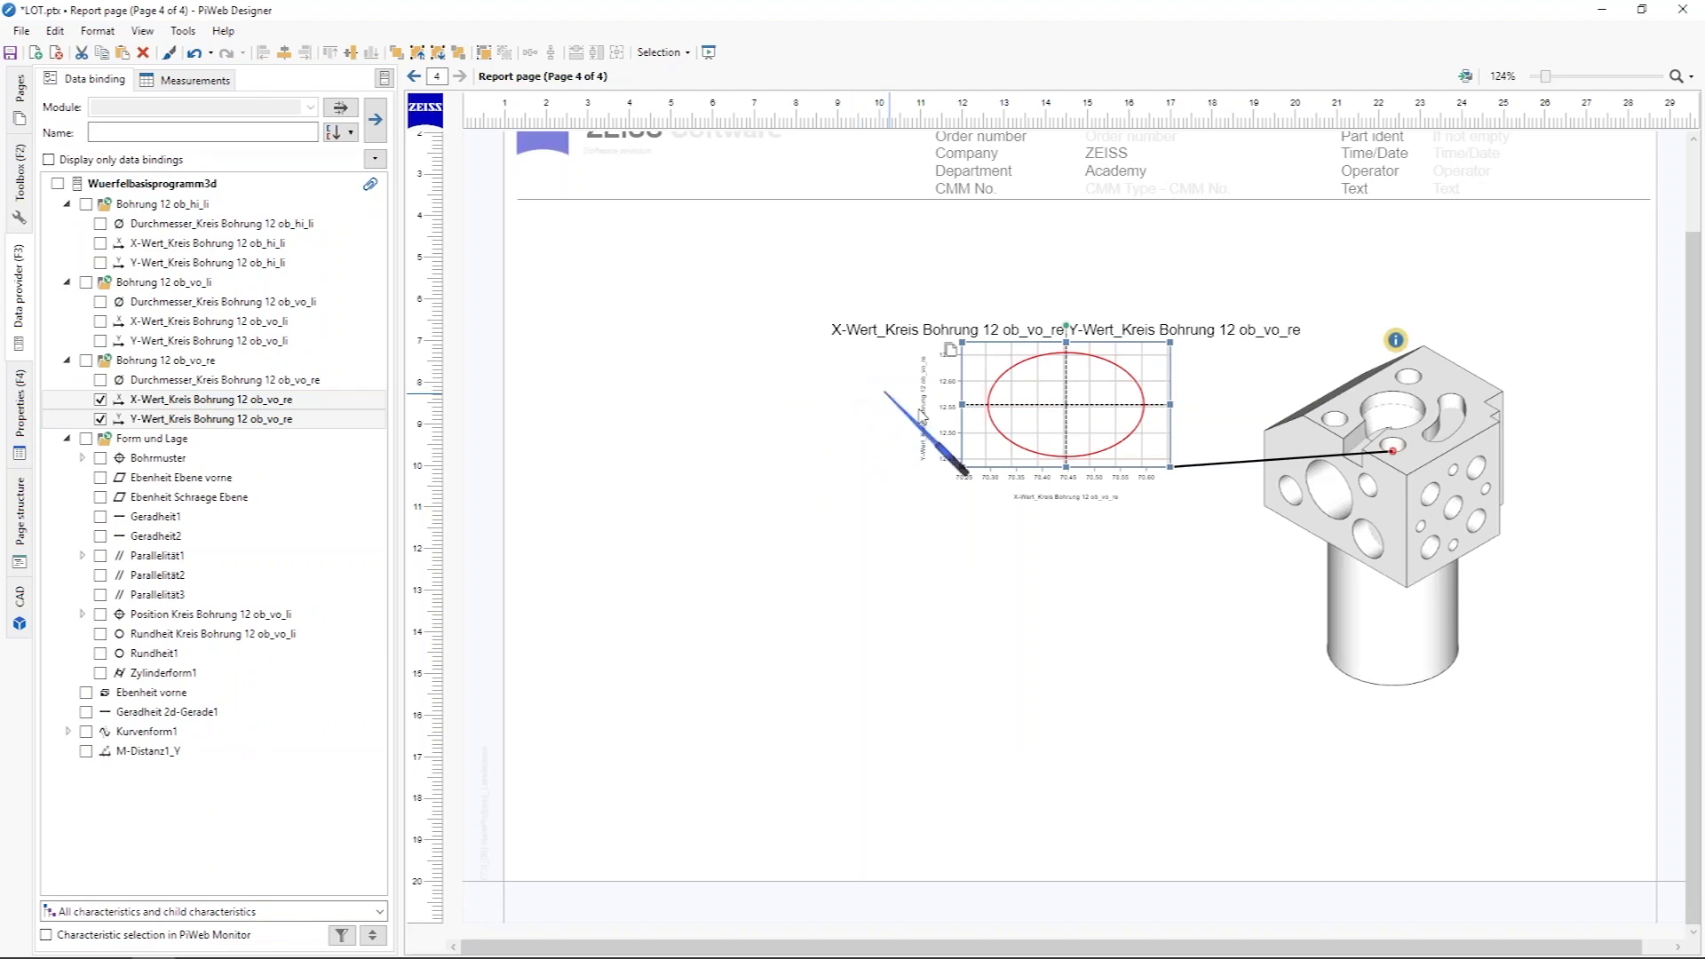
# Step: Move the XY plot to the upper left, enlarge it, and show its properties
pyautogui.moveTo(994, 387); pyautogui.dragTo(703, 289)
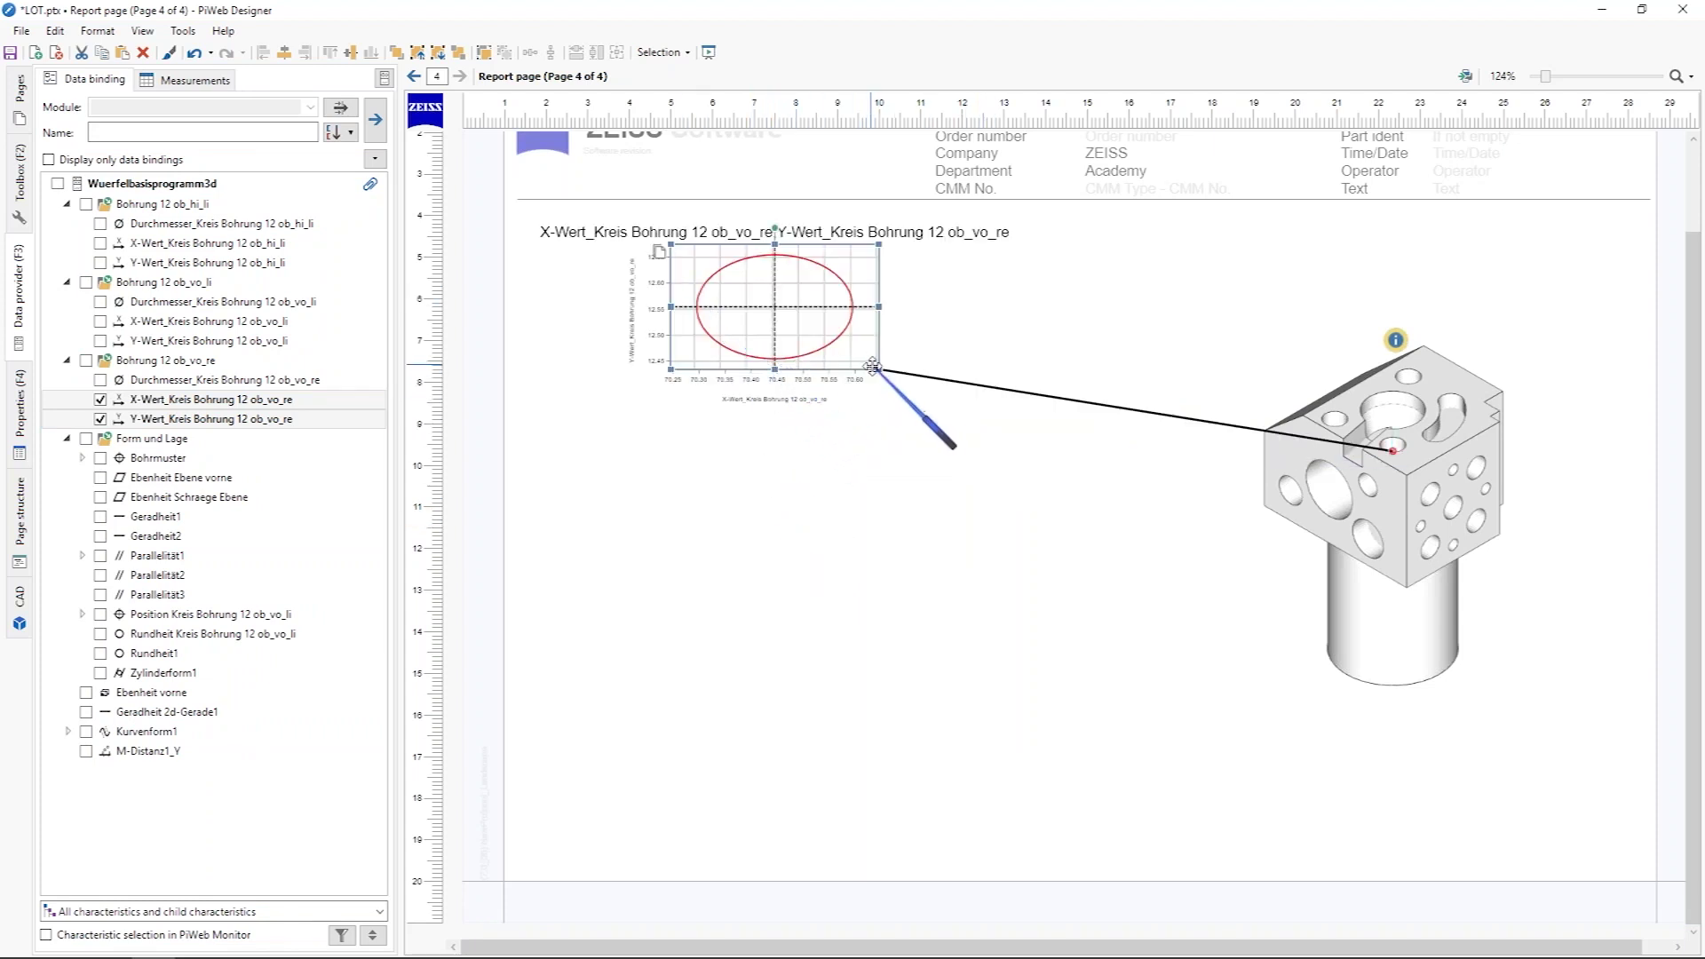
pyautogui.moveTo(879, 370); pyautogui.dragTo(898, 469)
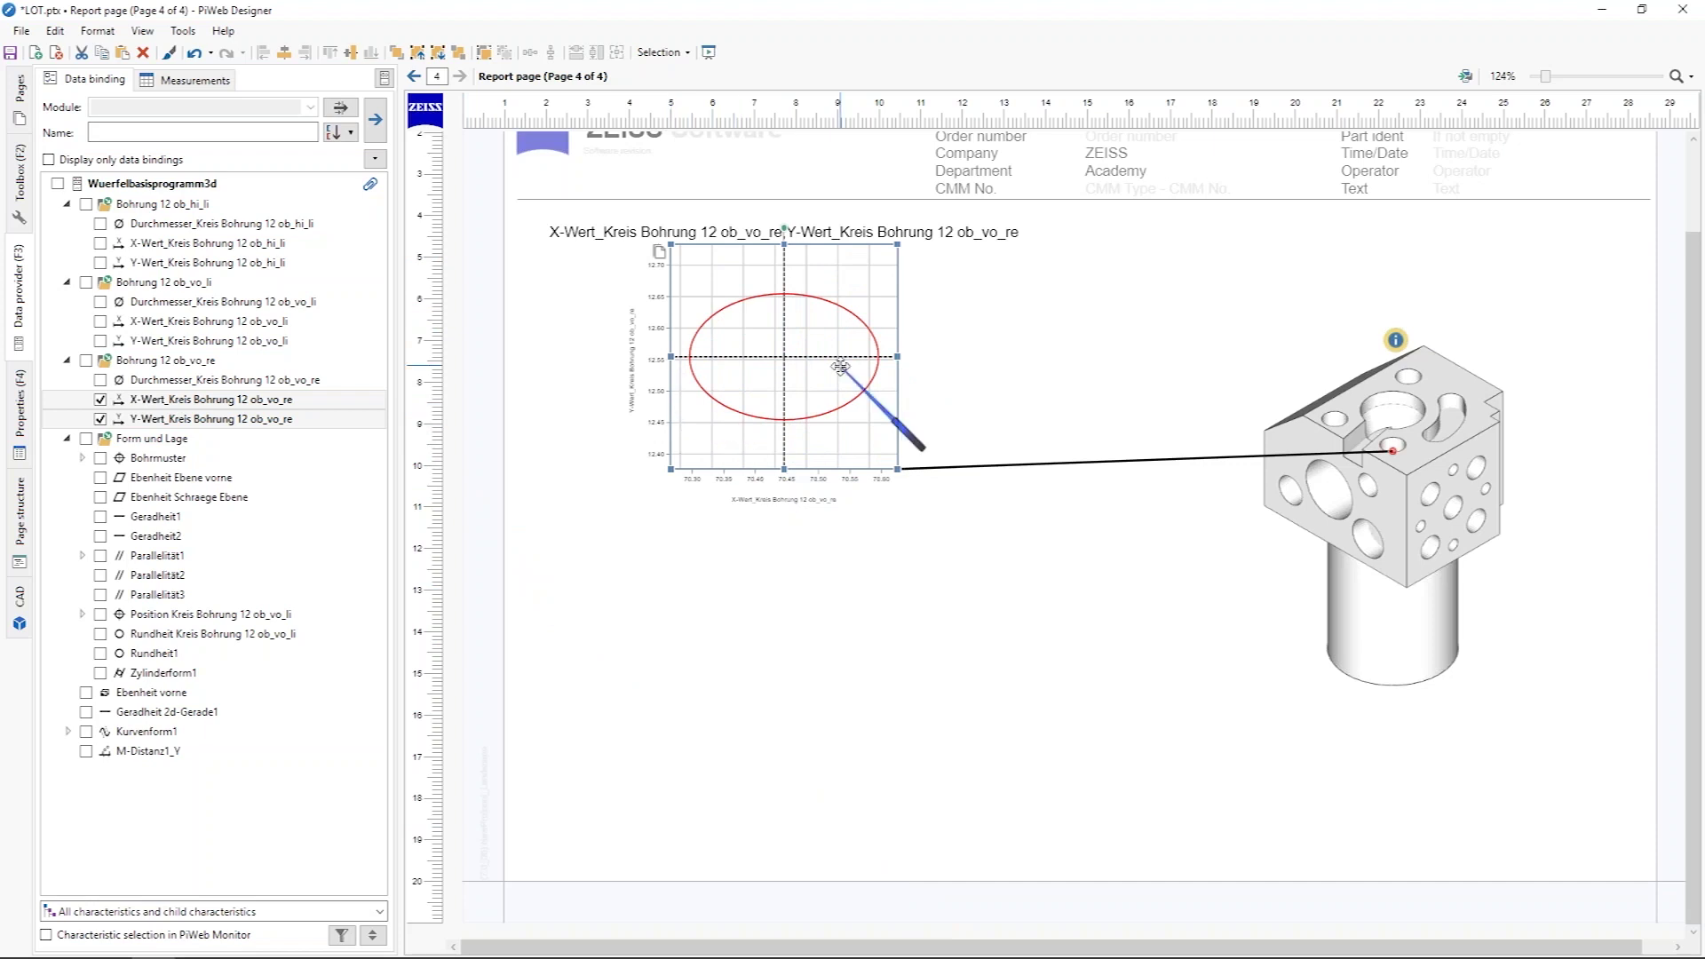
pyautogui.moveTo(898, 469); pyautogui.dragTo(1026, 638)
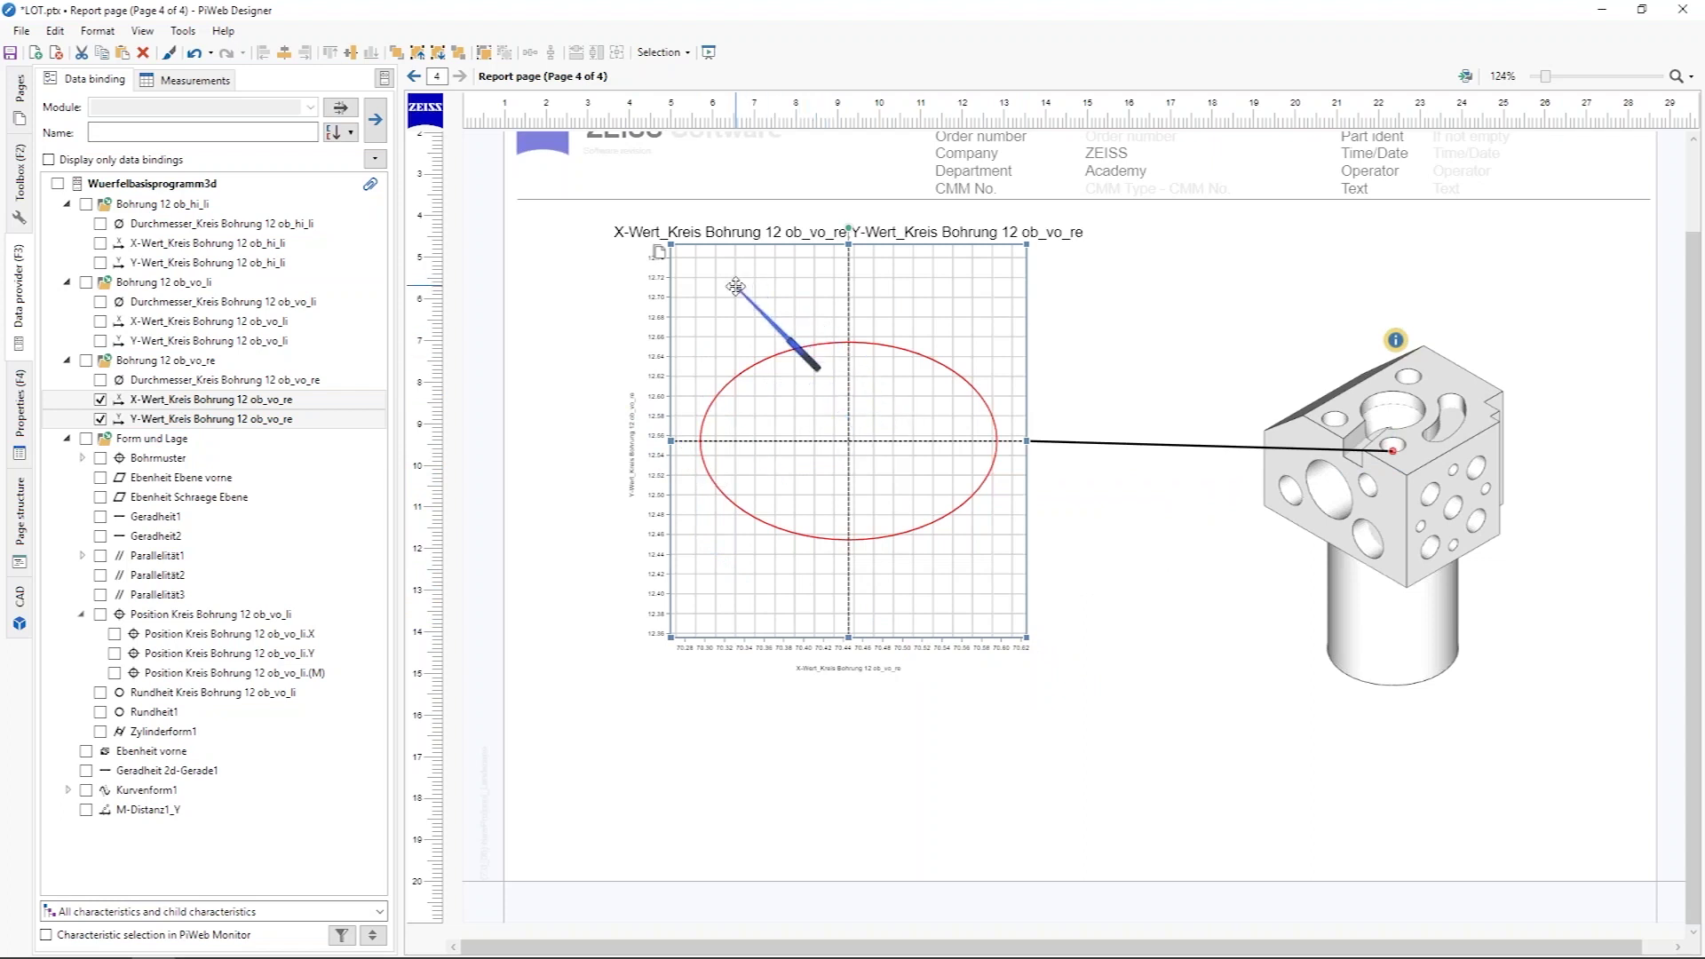
pyautogui.press('F4')
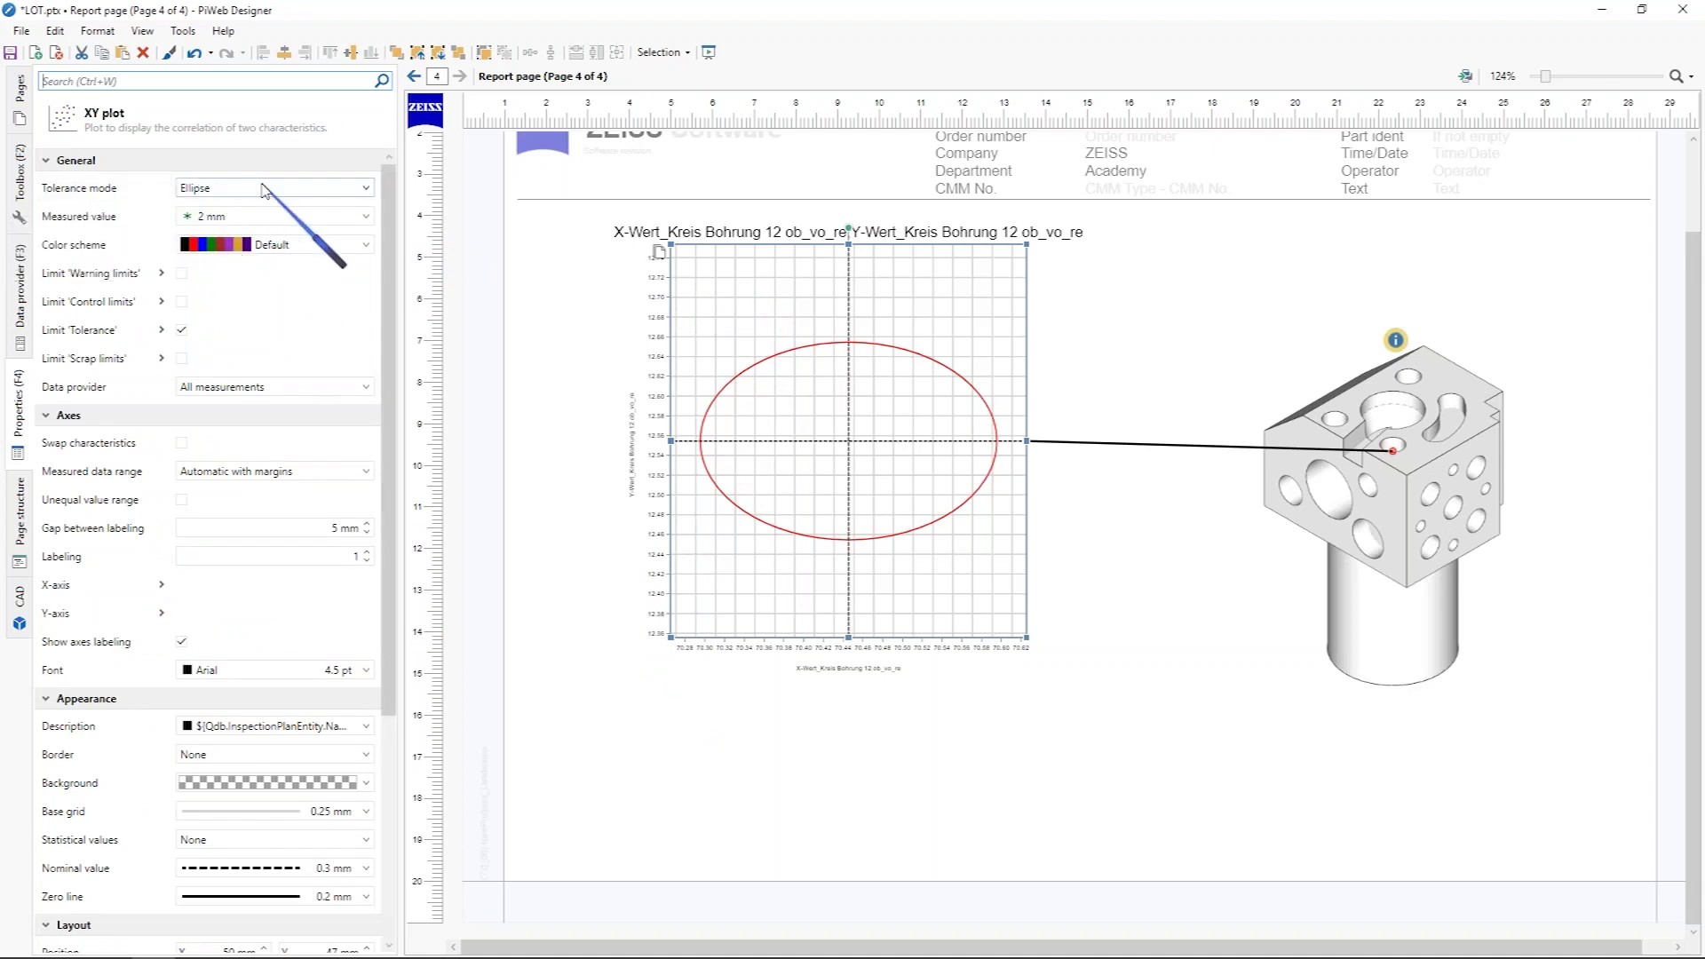
# Step: Try the Rectangle and No tolerances modes, then set the tolerance mode back to Ellipse
pyautogui.click(264, 188)
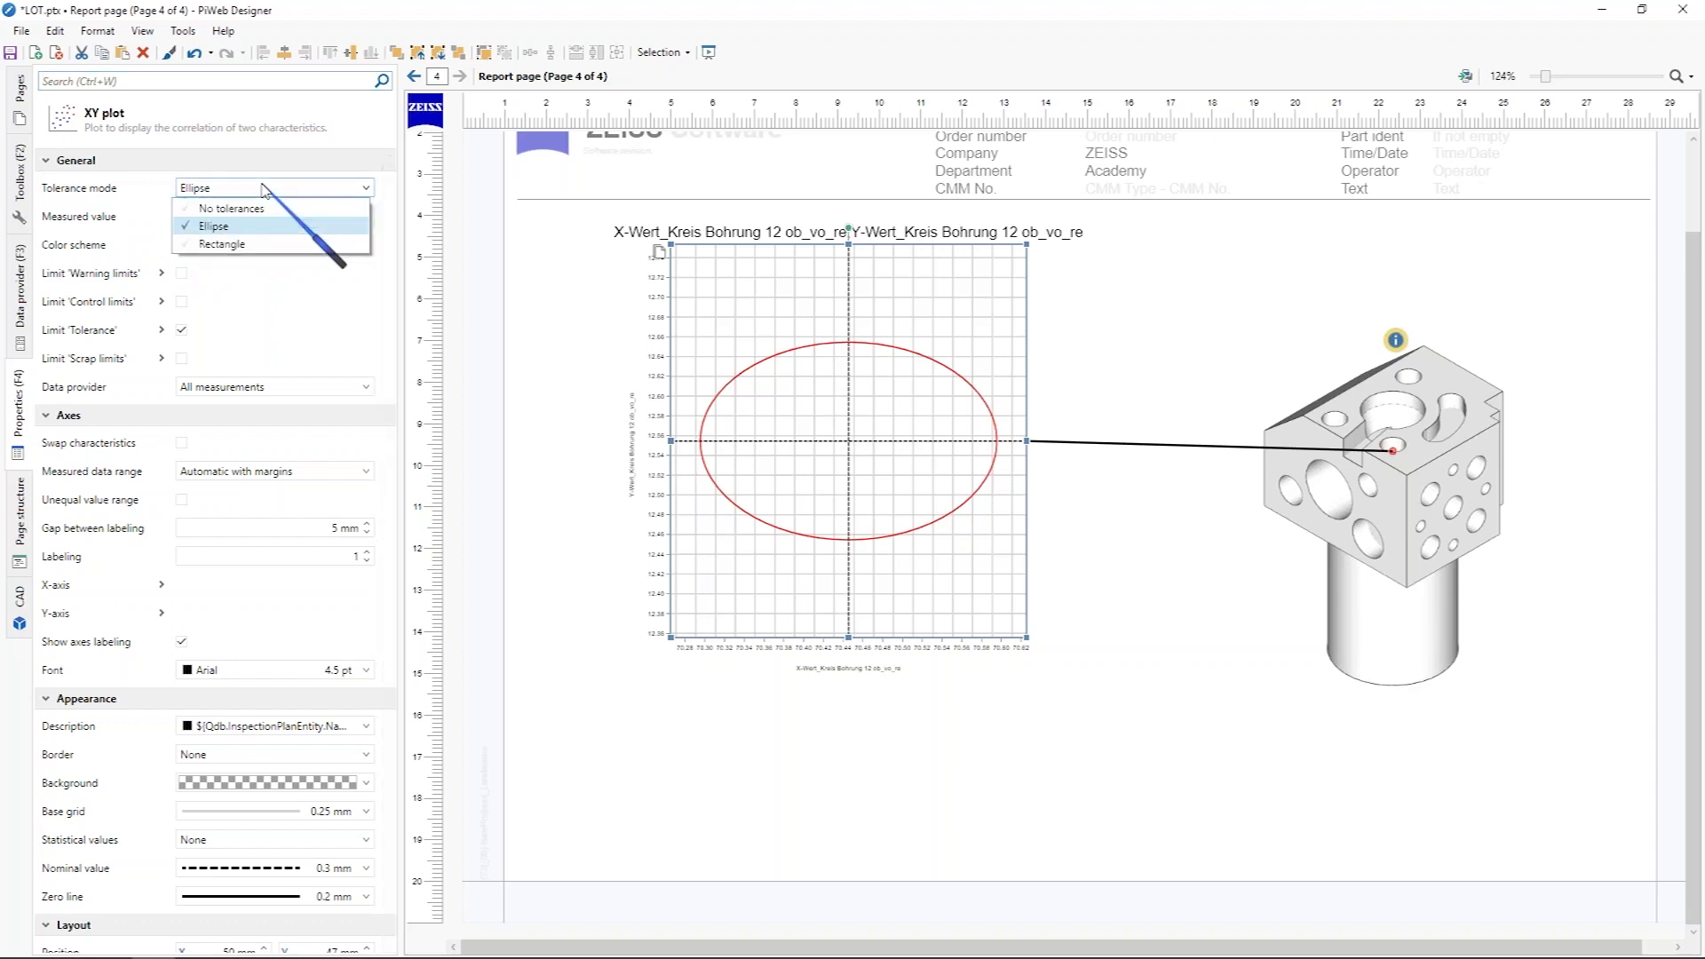
pyautogui.click(225, 245)
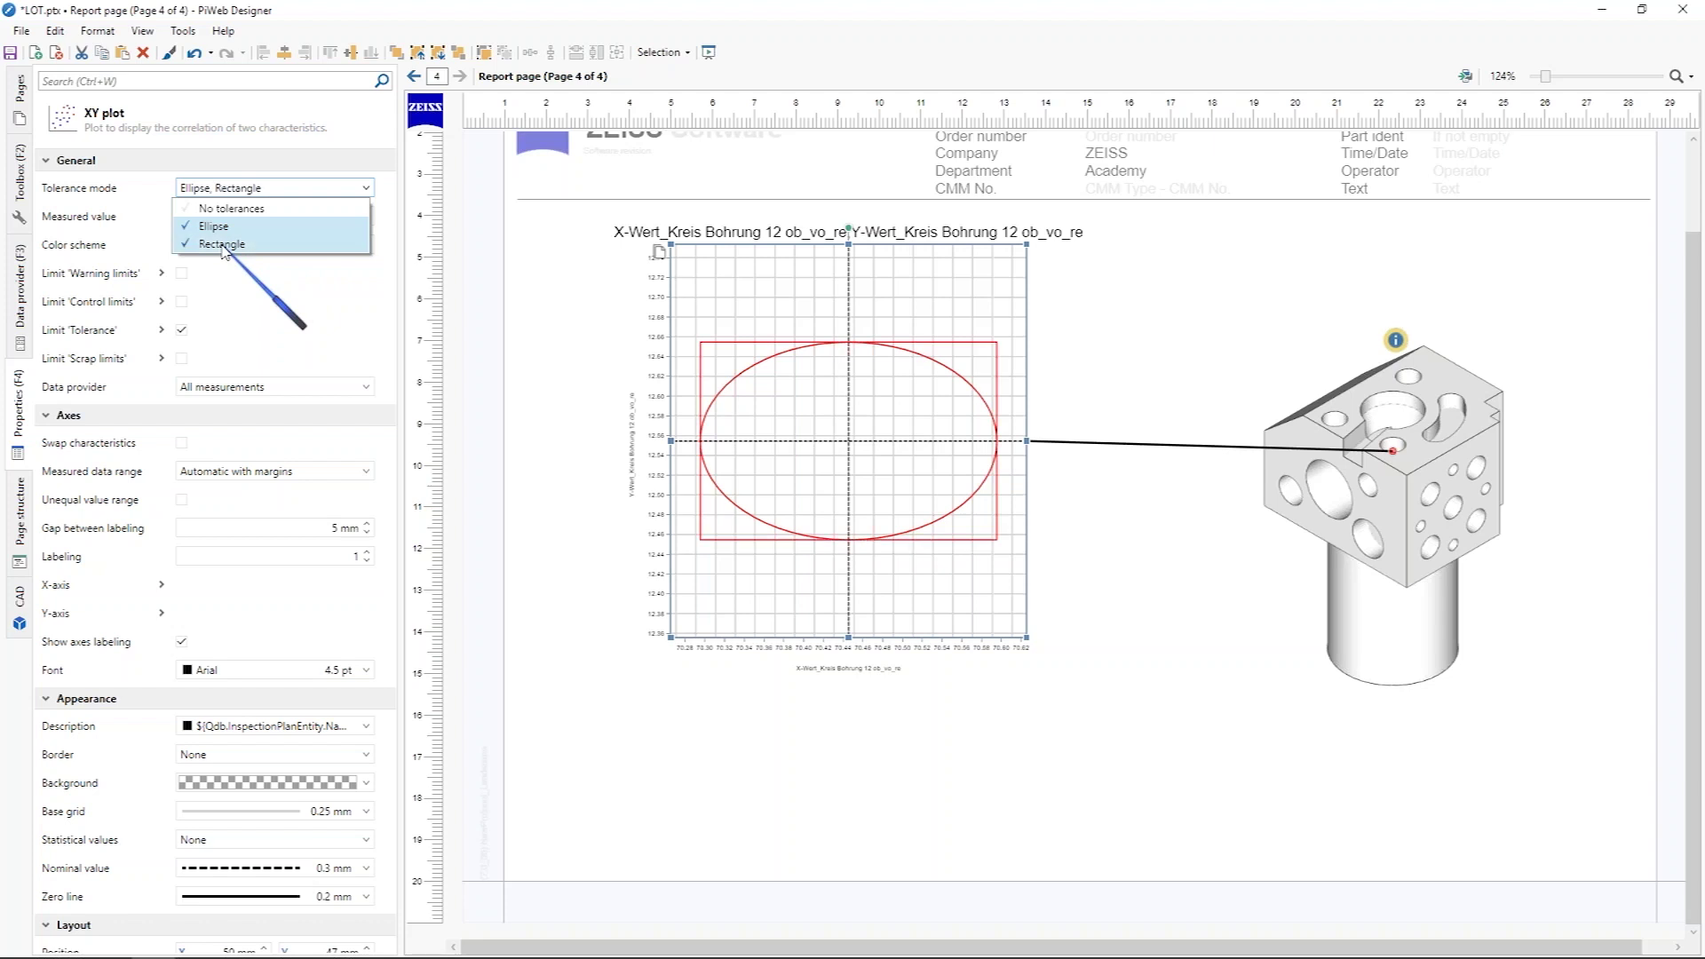
pyautogui.click(216, 227)
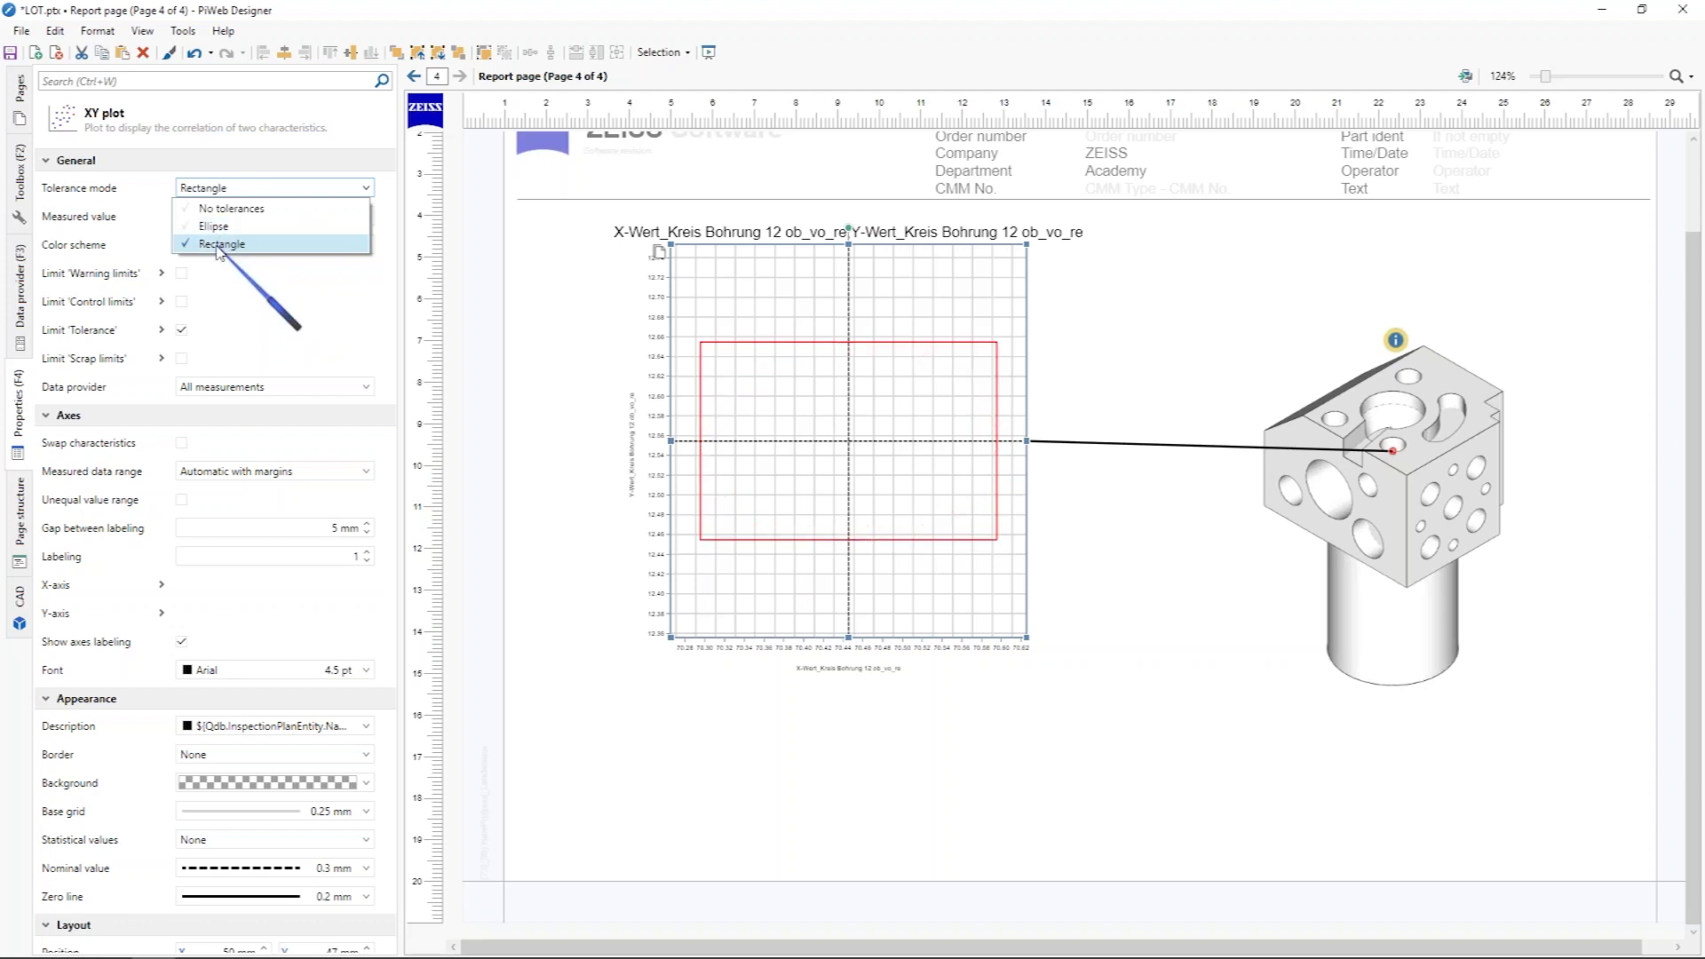
pyautogui.click(219, 246)
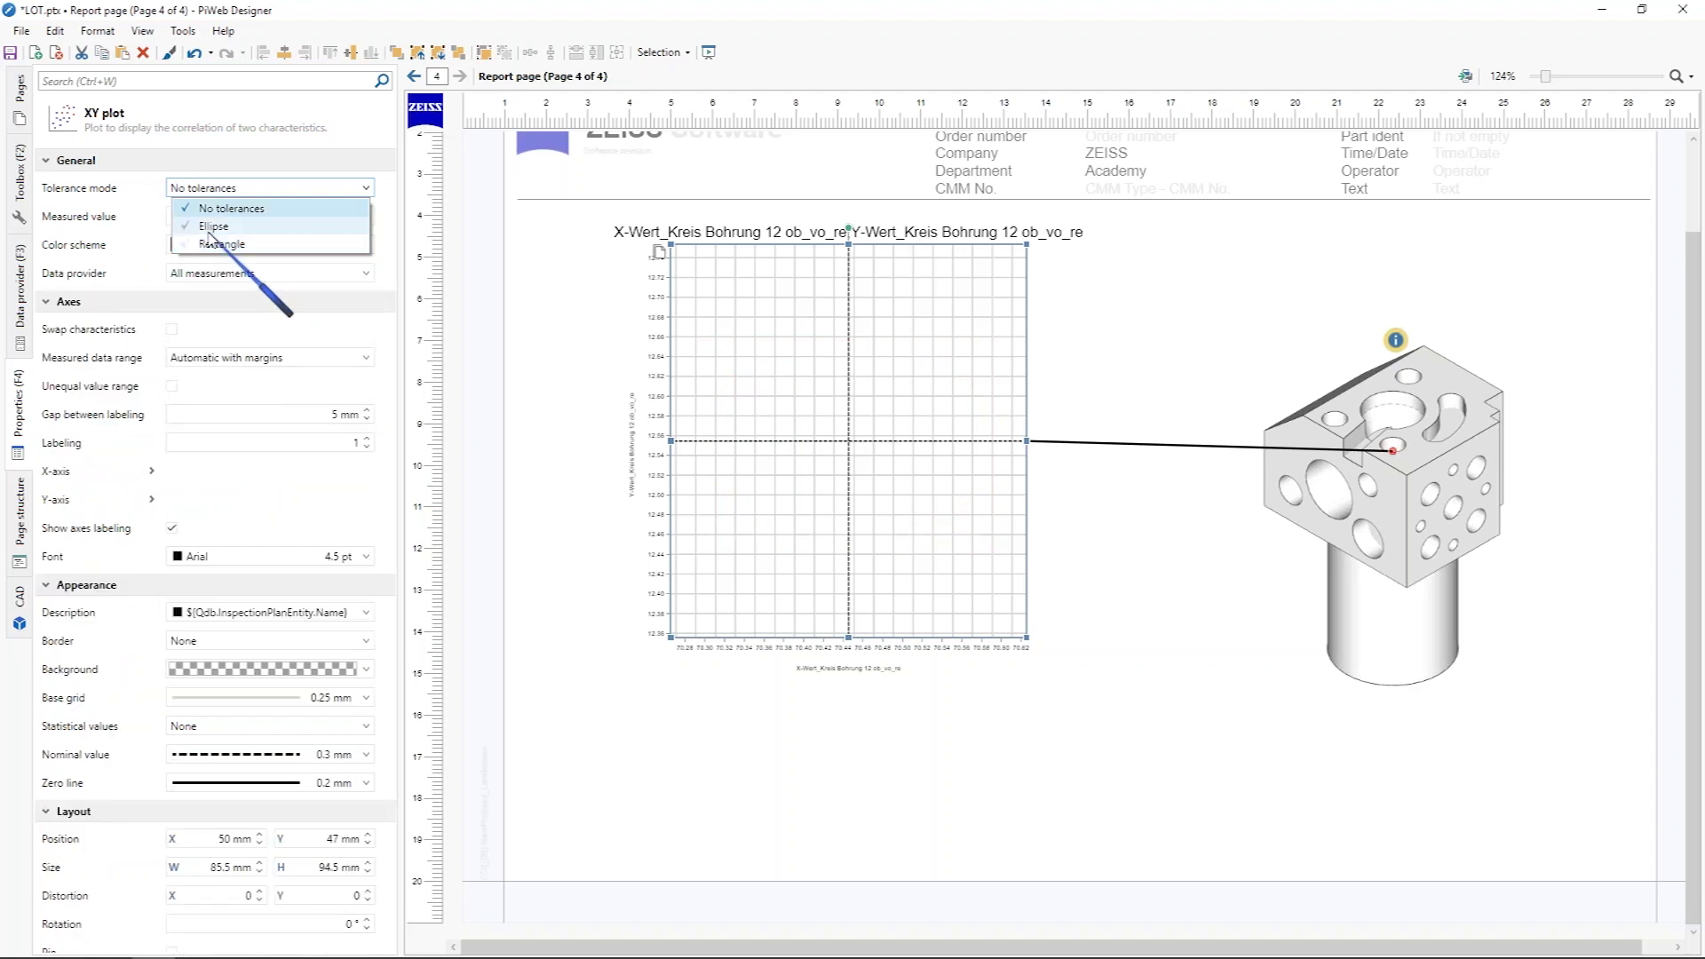
pyautogui.click(213, 227)
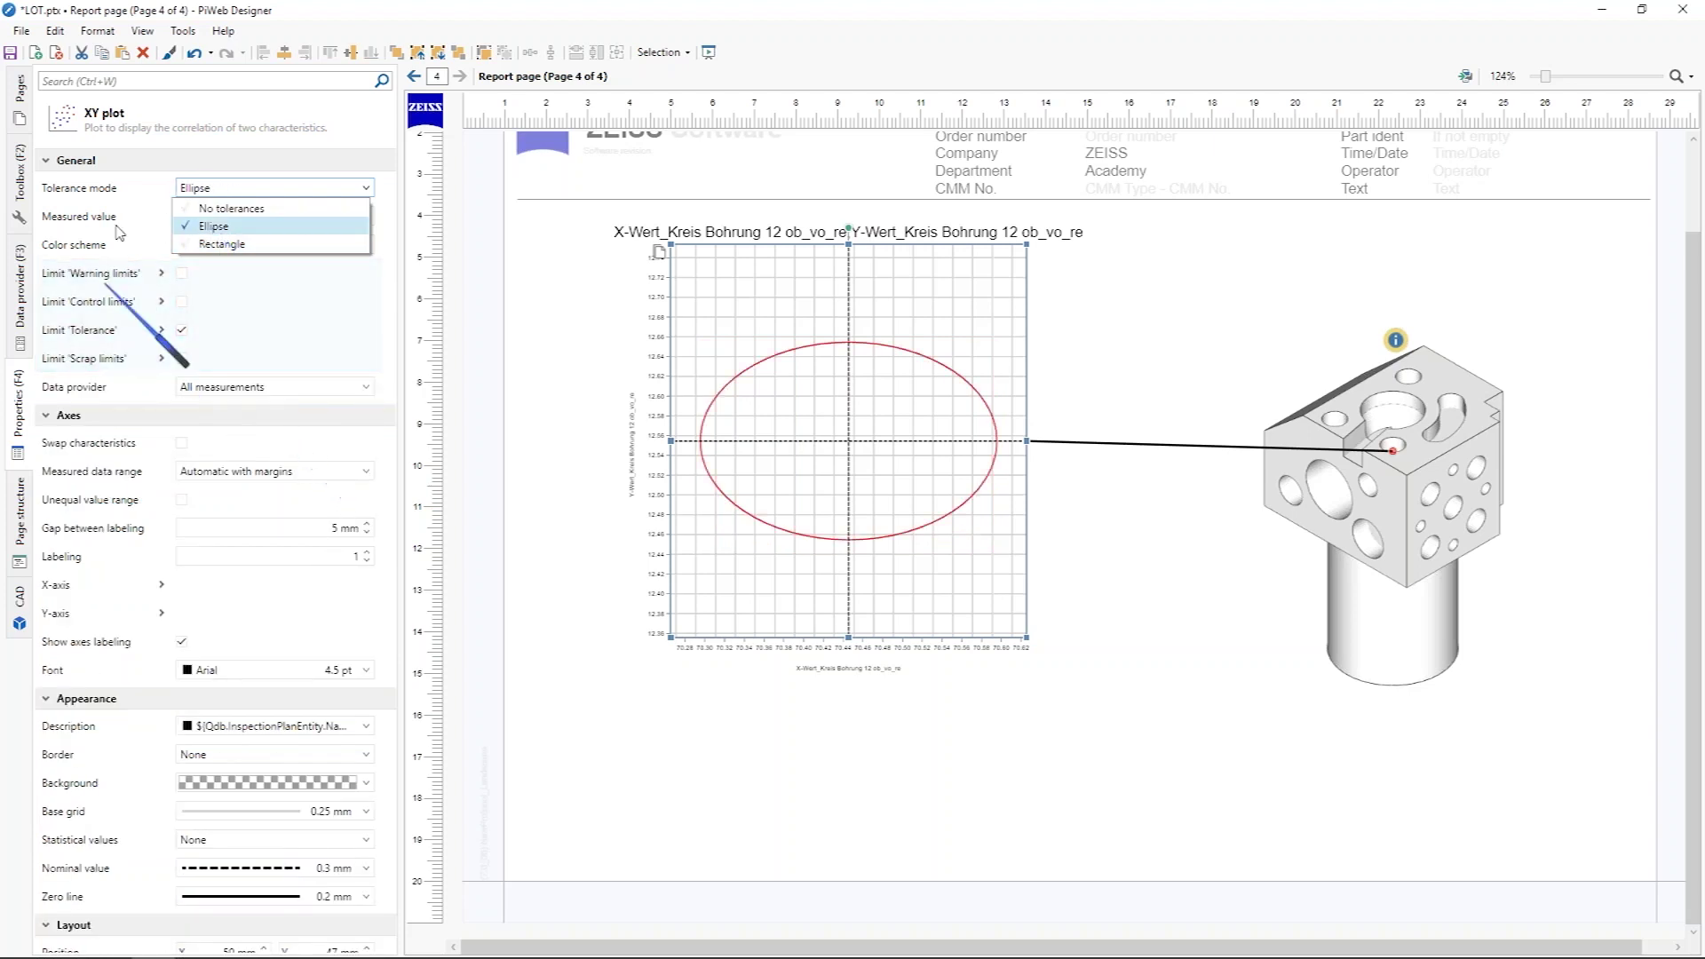
pyautogui.click(400, 343)
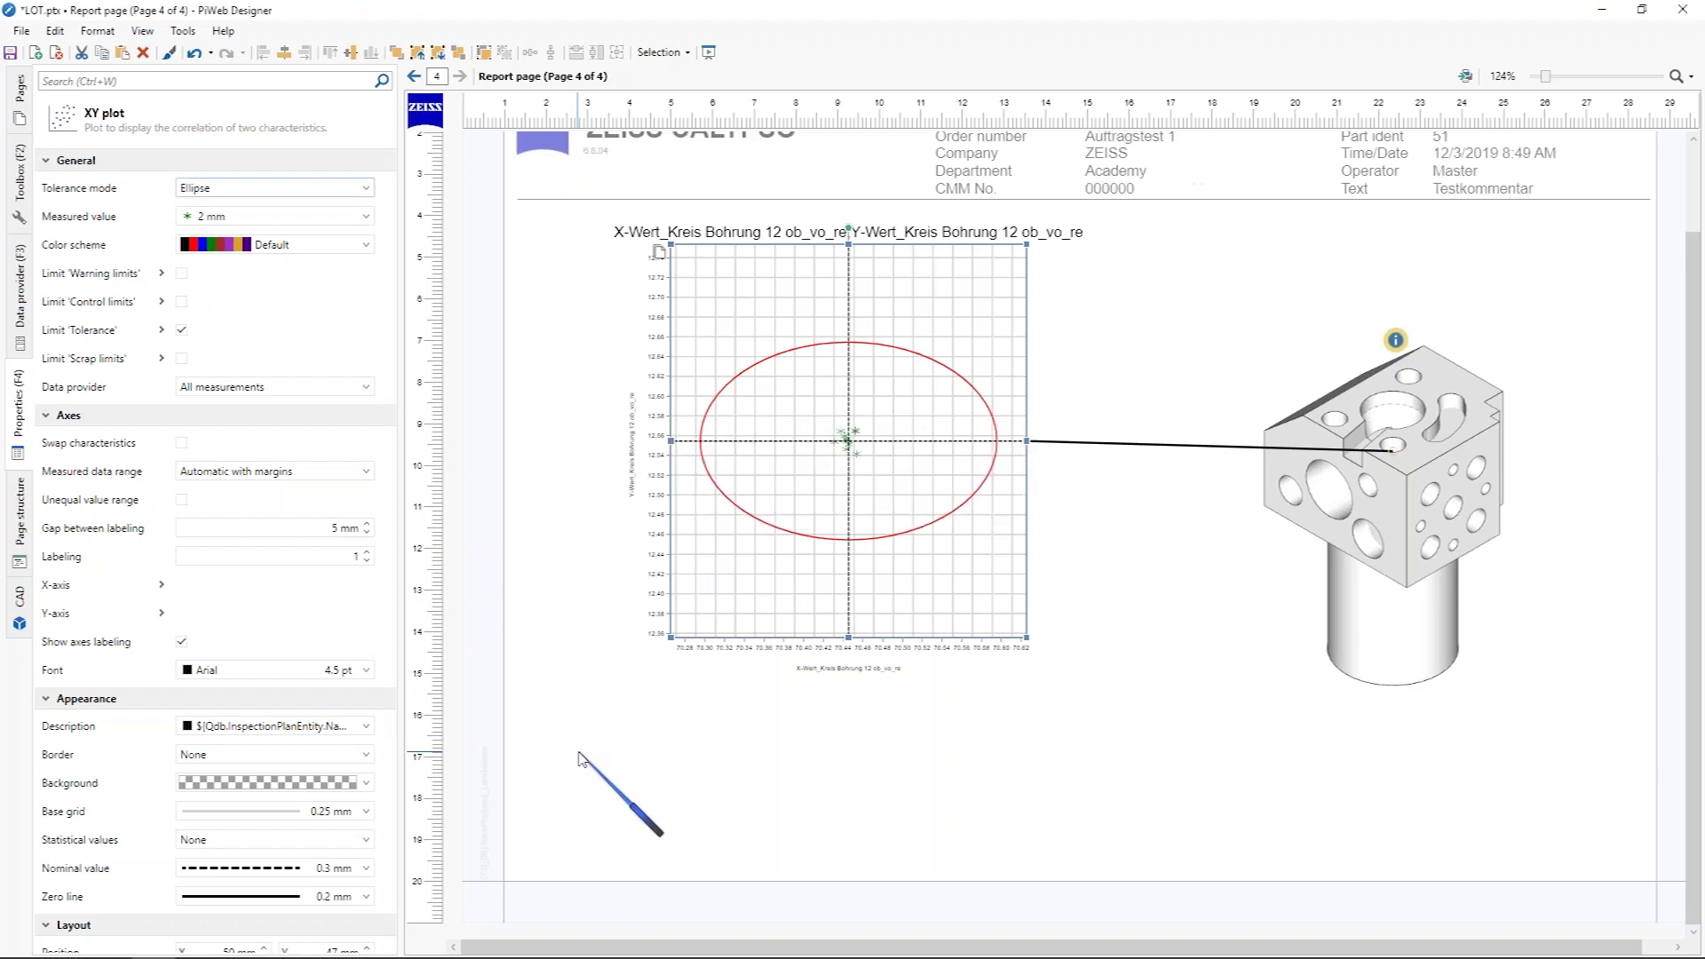
# Step: Enable Limit 'Warning limits' so an orange warning ellipse joins the red tolerance ellipse
pyautogui.scroll(3, 812, 455)
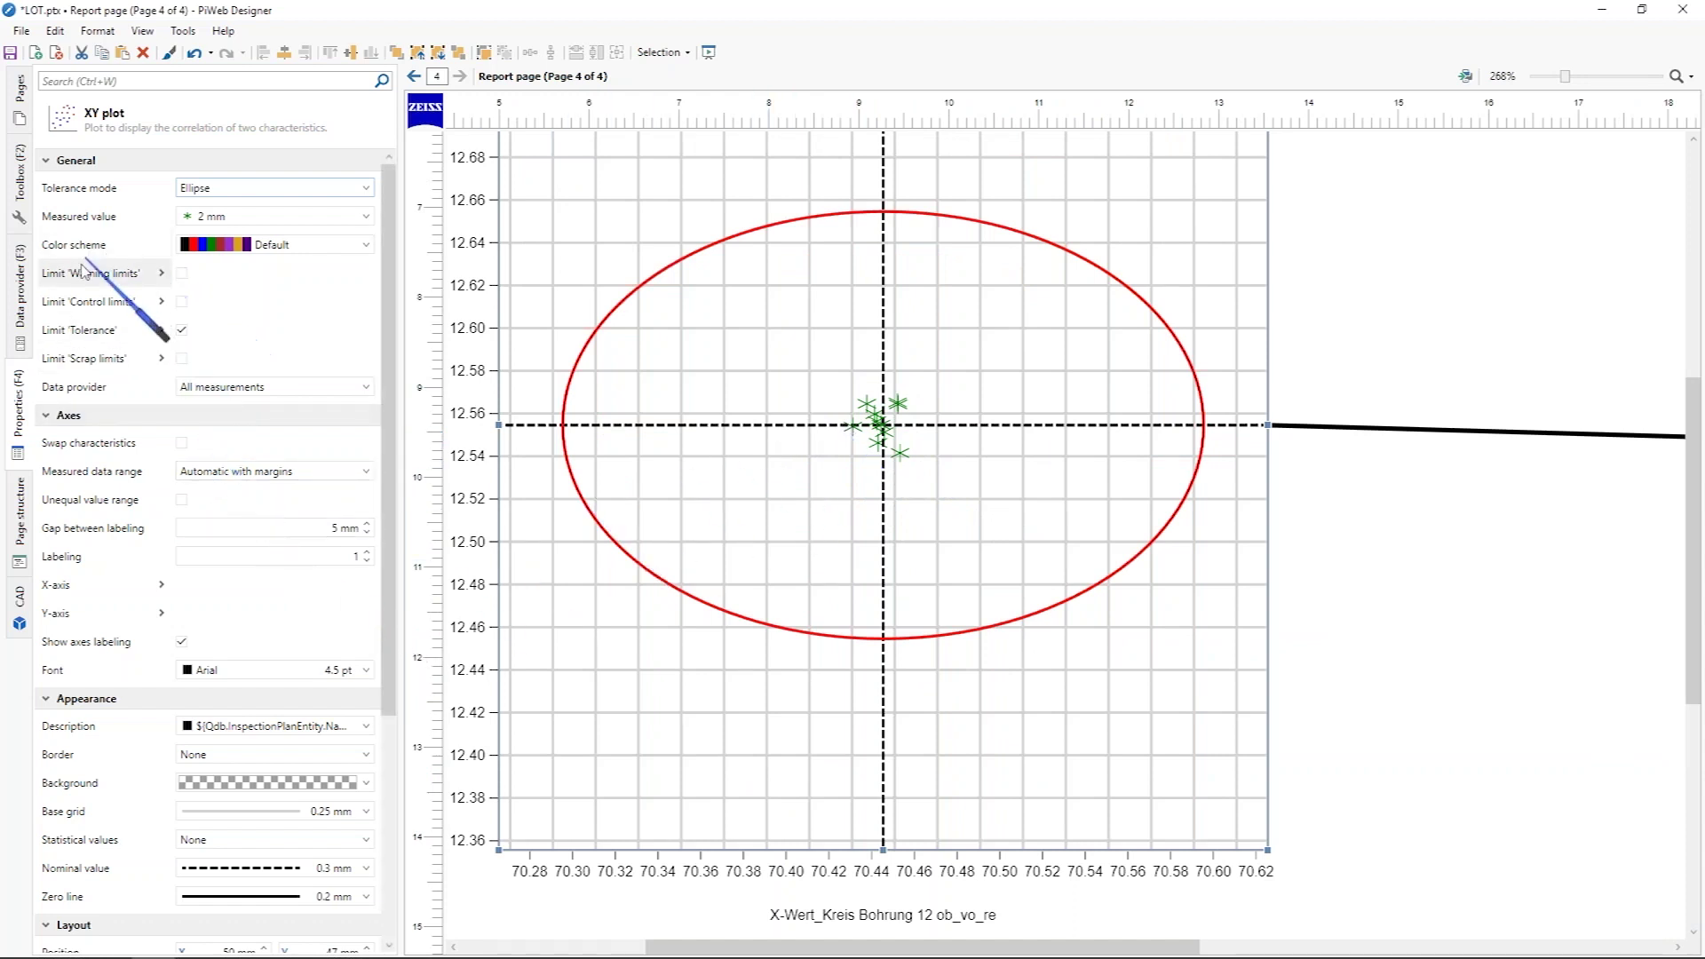
pyautogui.click(181, 272)
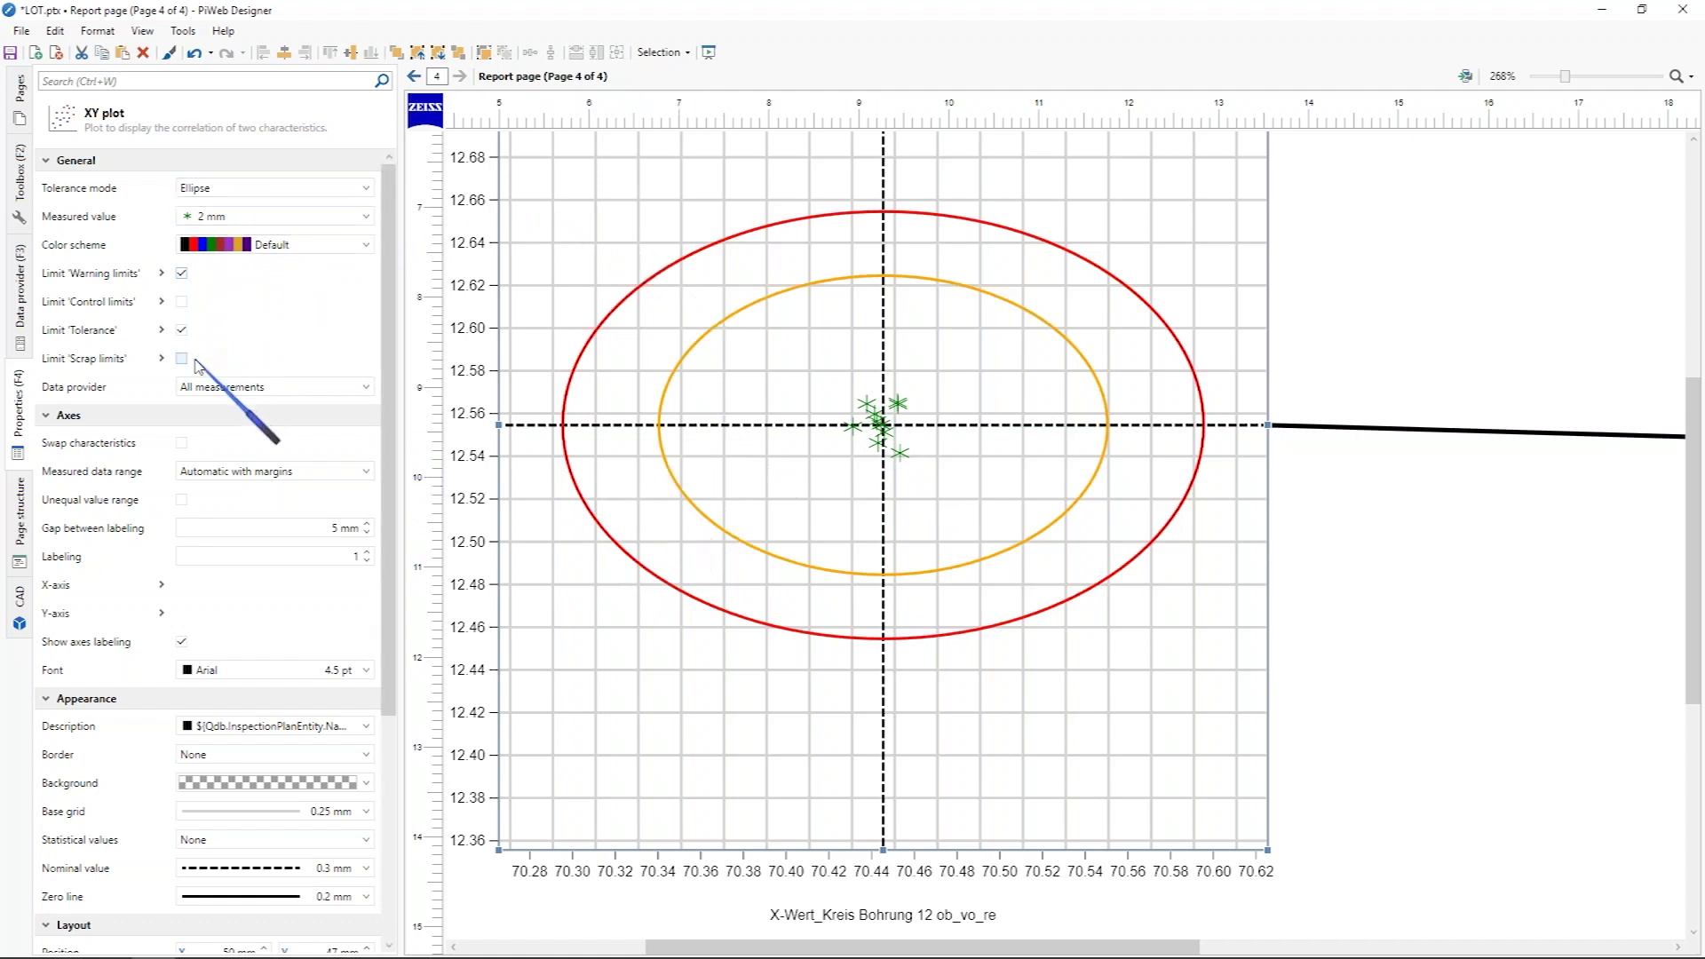
pyautogui.scroll(-2, 197, 366)
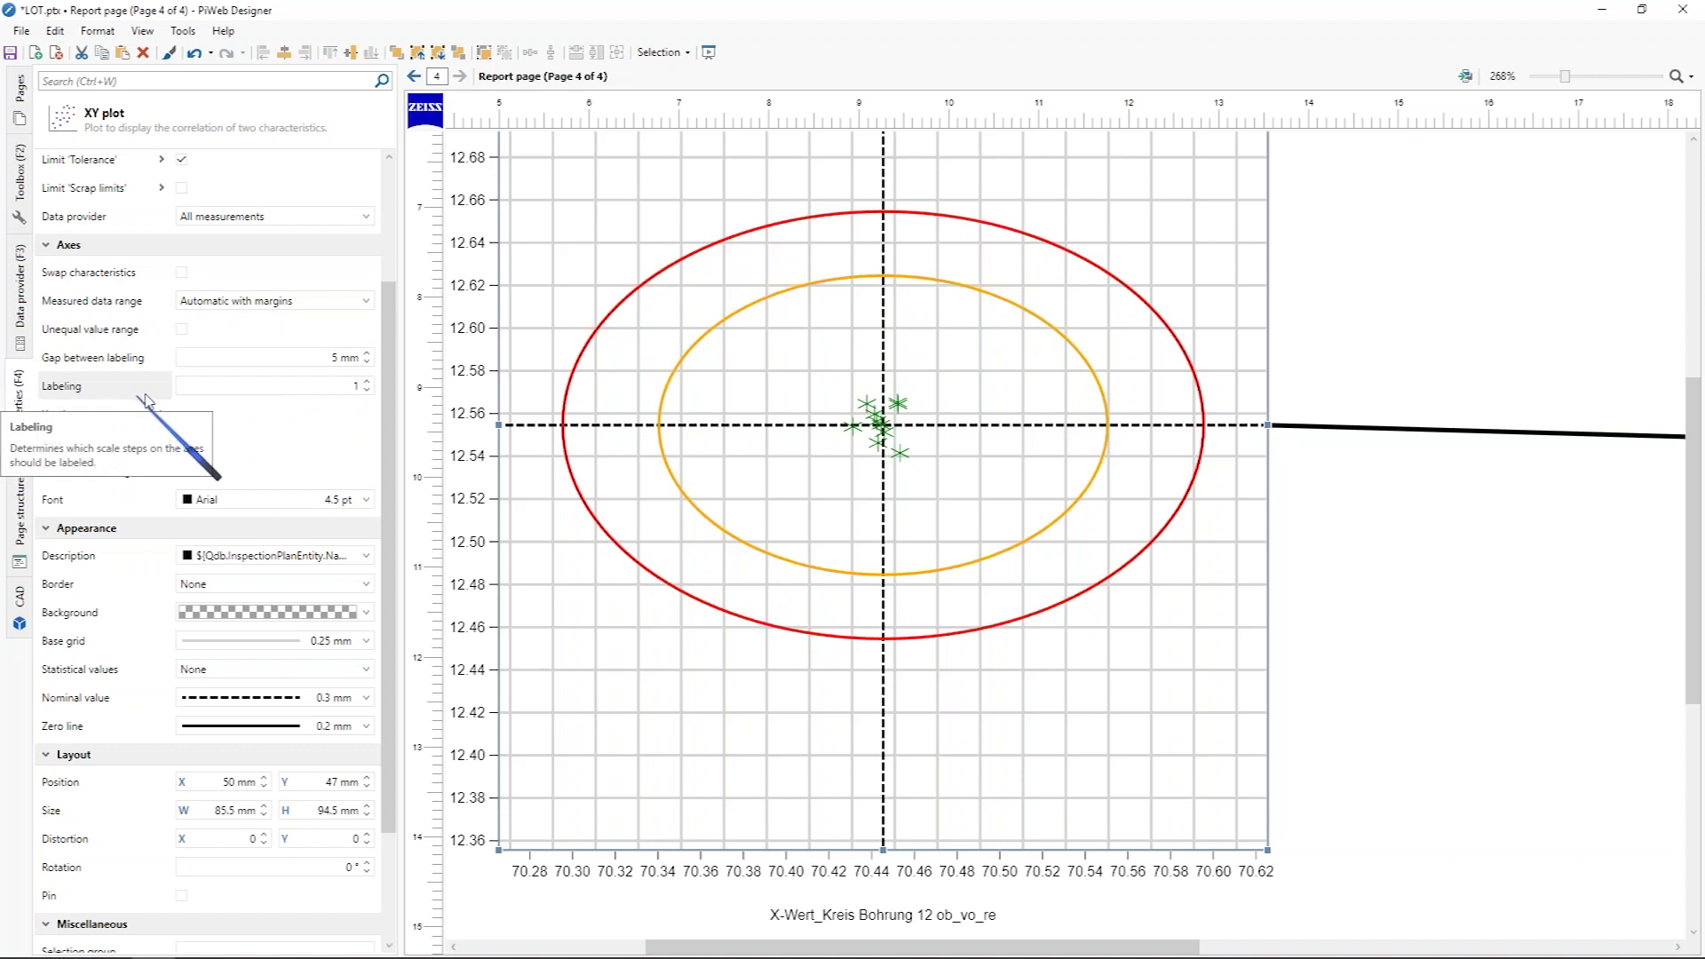
pyautogui.scroll(-2, 204, 422)
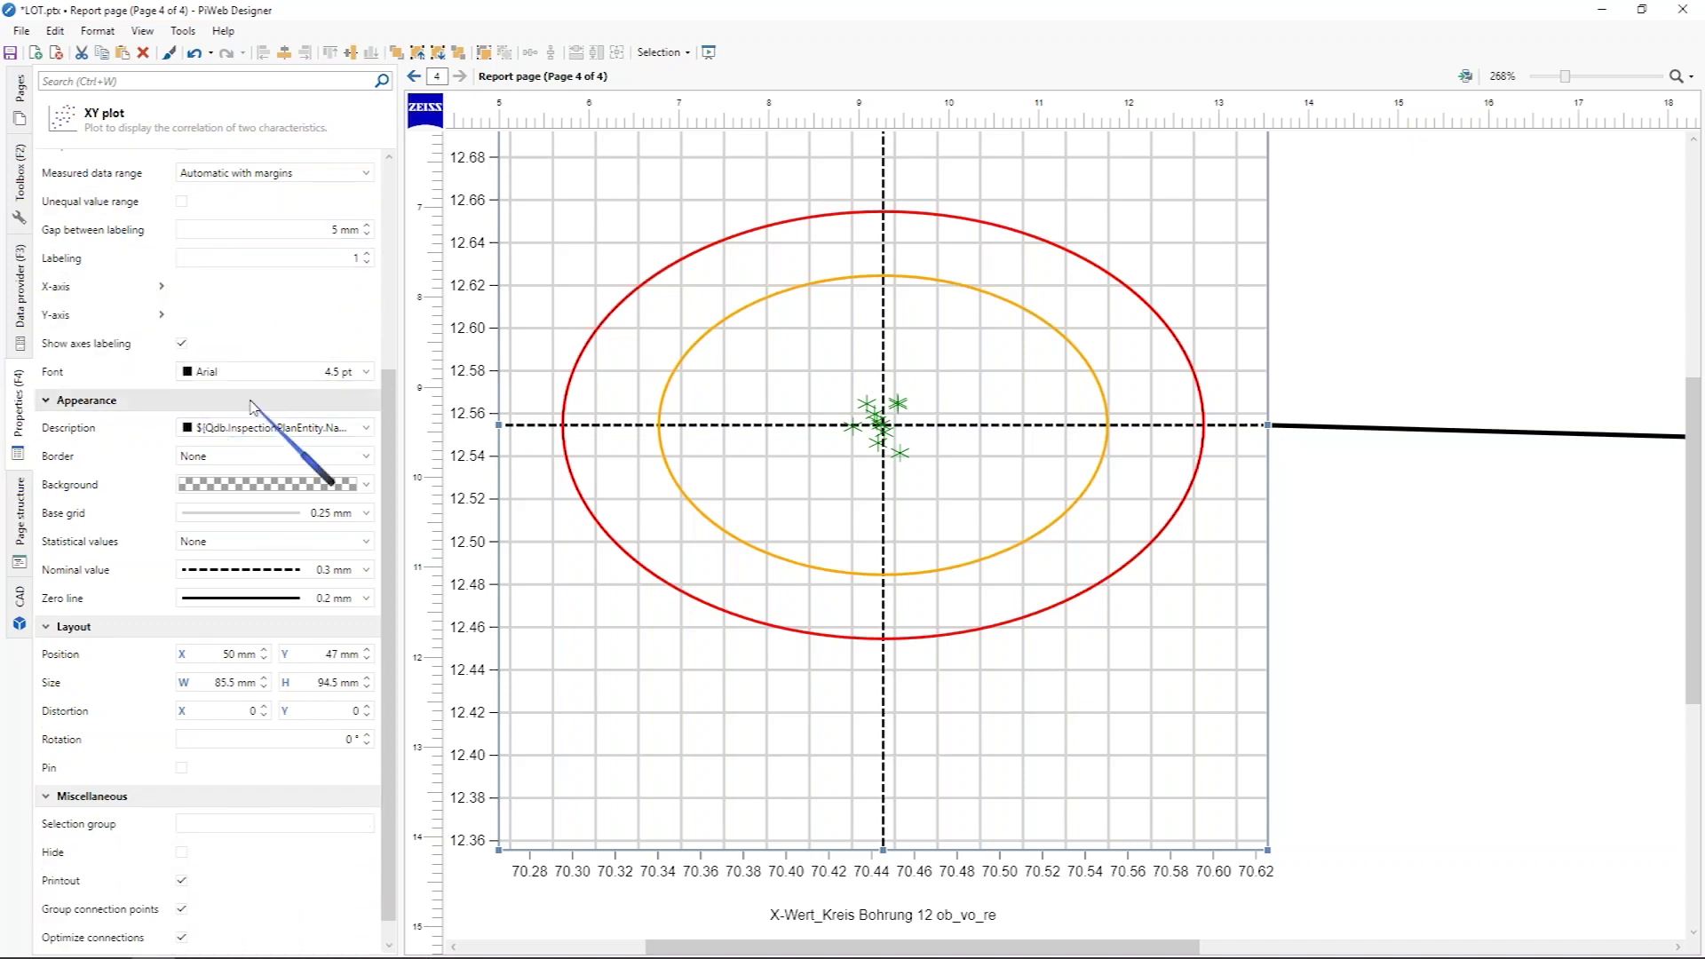
pyautogui.scroll(-1, 248, 406)
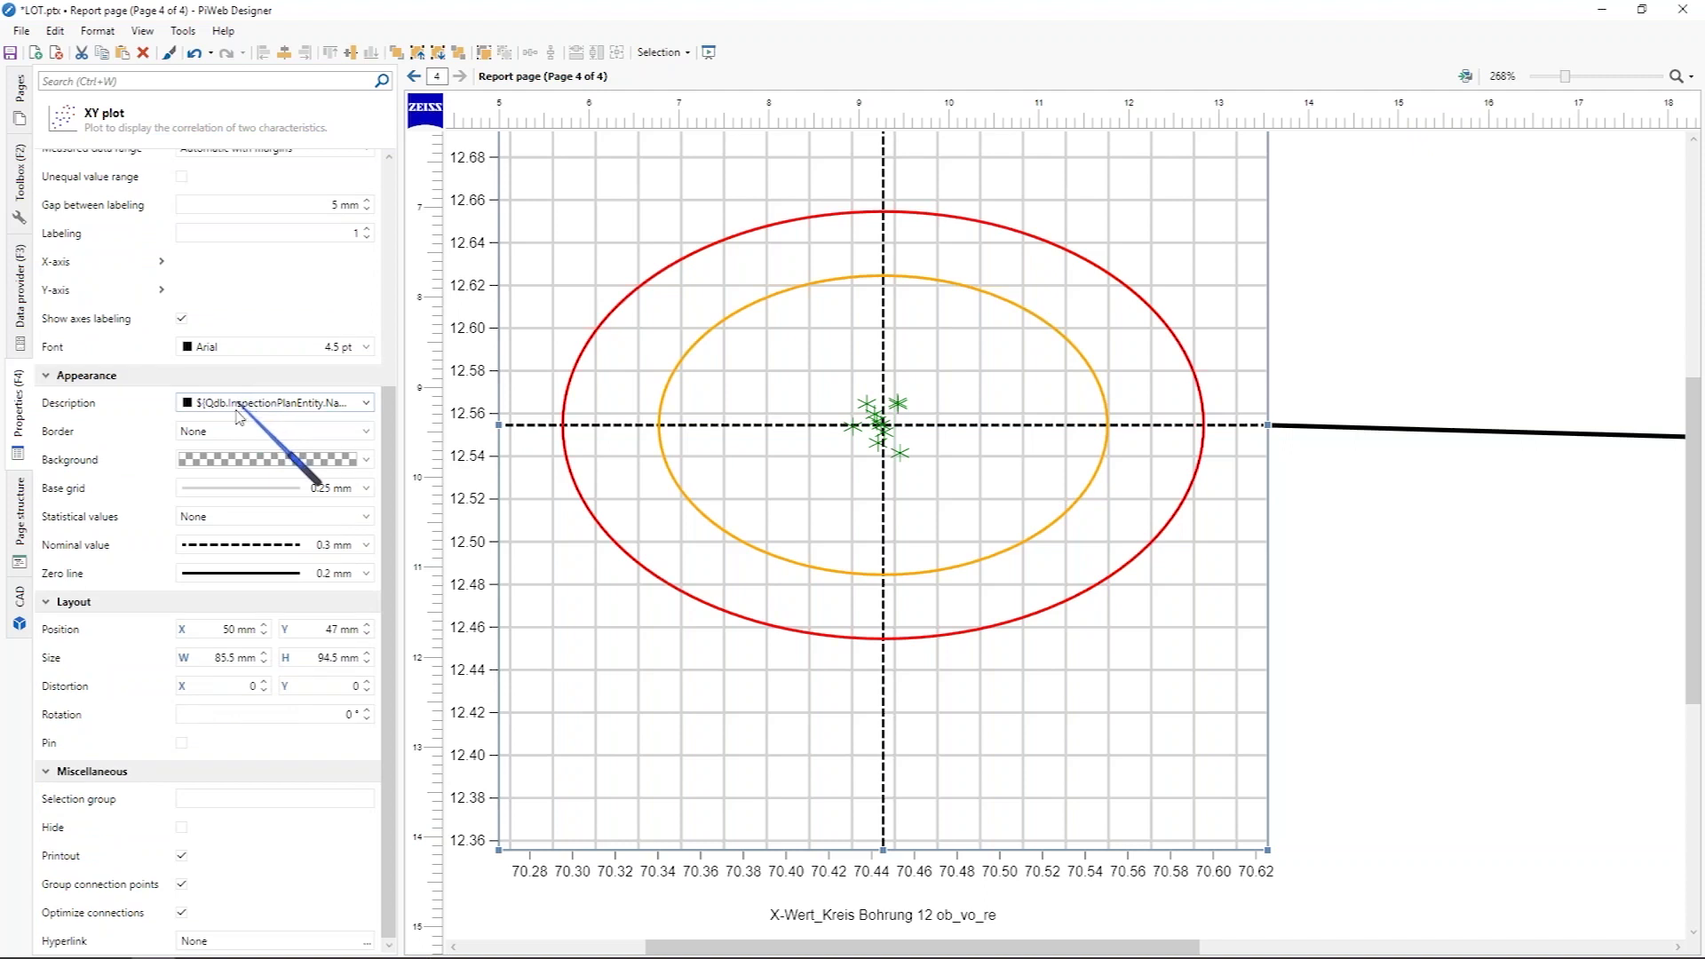
pyautogui.scroll(5, 293, 835)
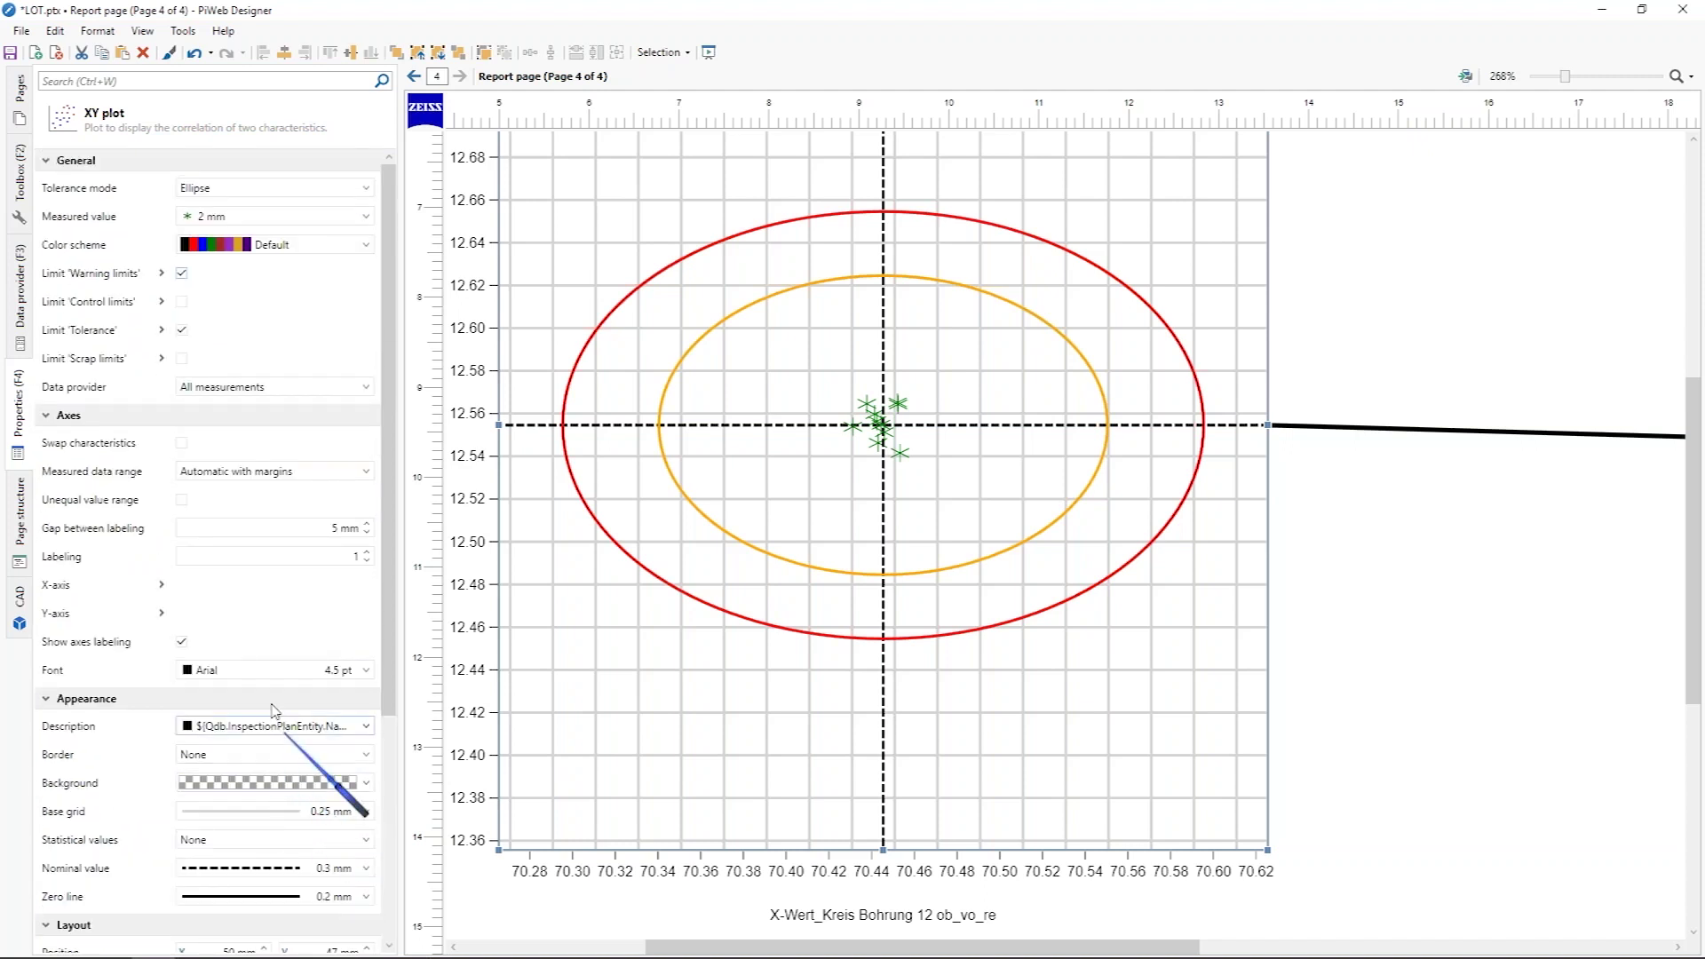
pyautogui.moveTo(124, 380)
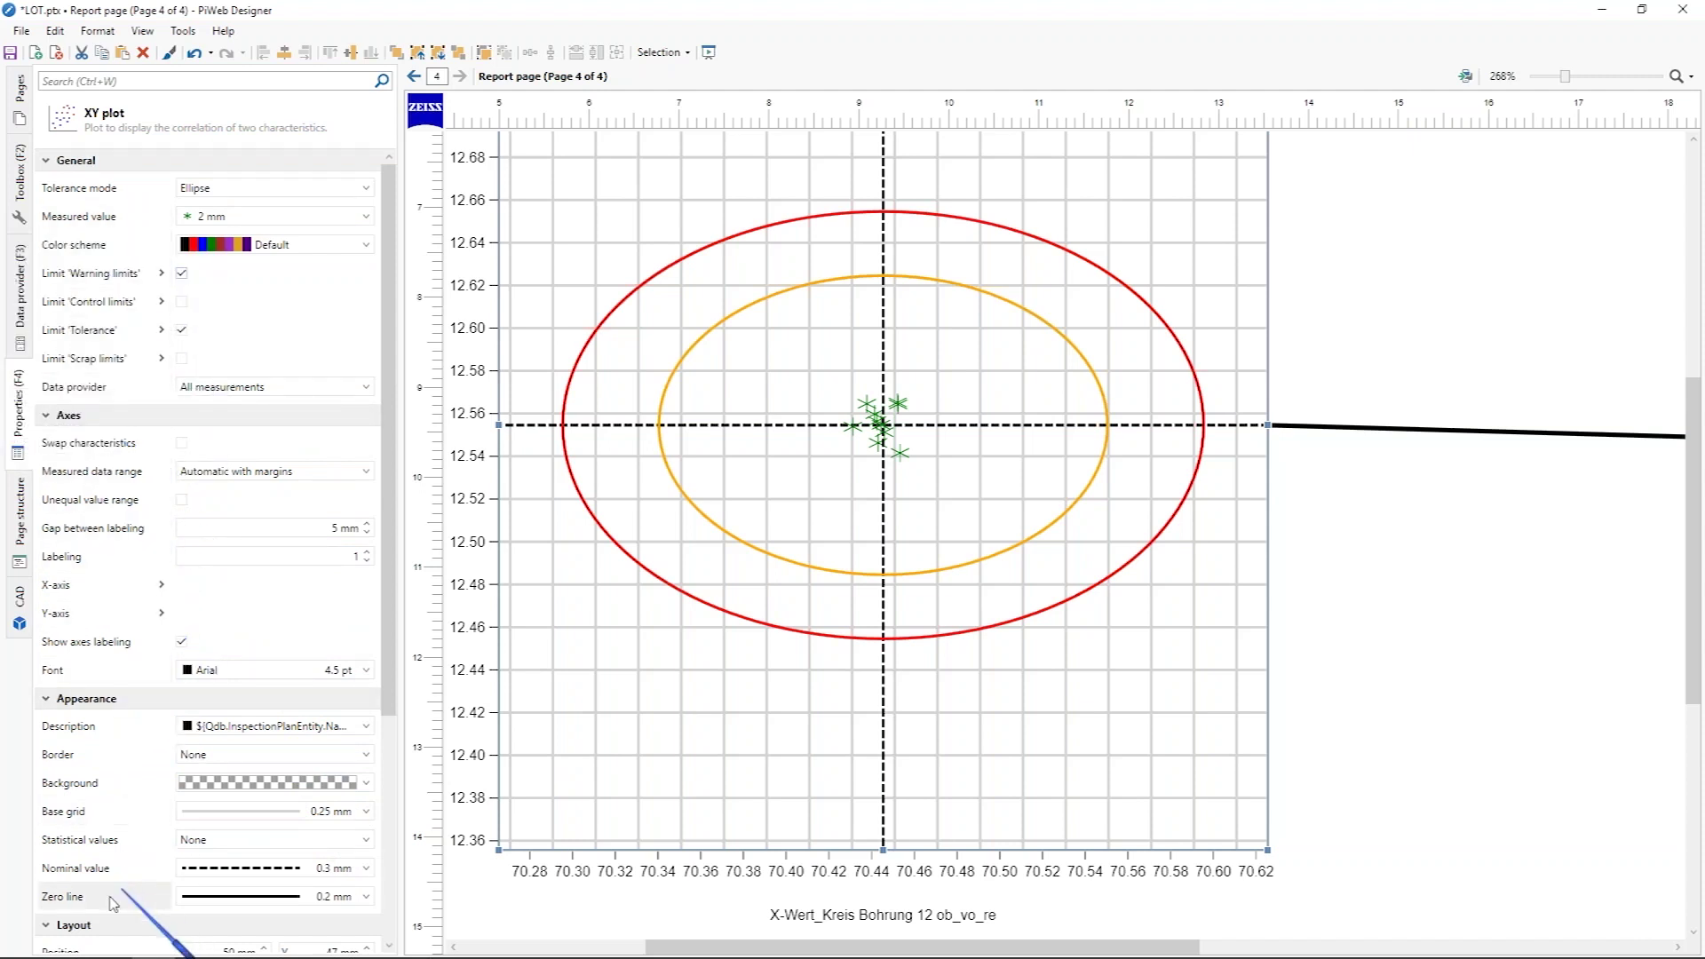
pyautogui.moveTo(64, 854)
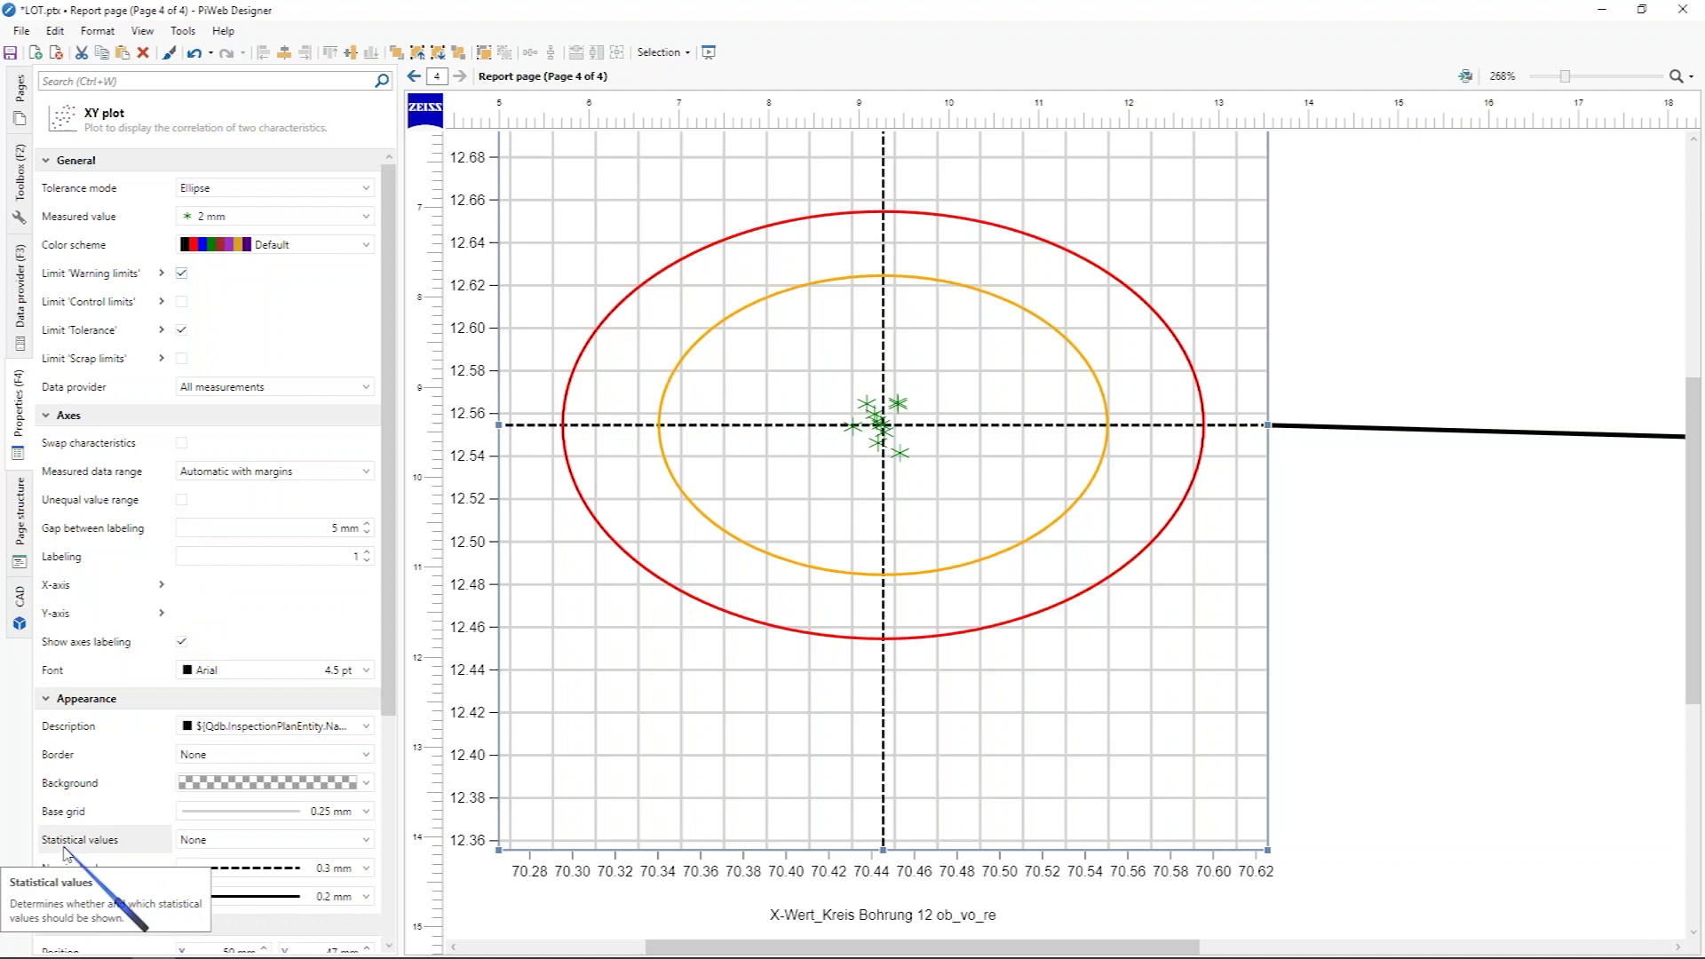
# Step: Set Statistical values to Mean and zoom into the plot centre to view the mean lines
pyautogui.click(367, 841)
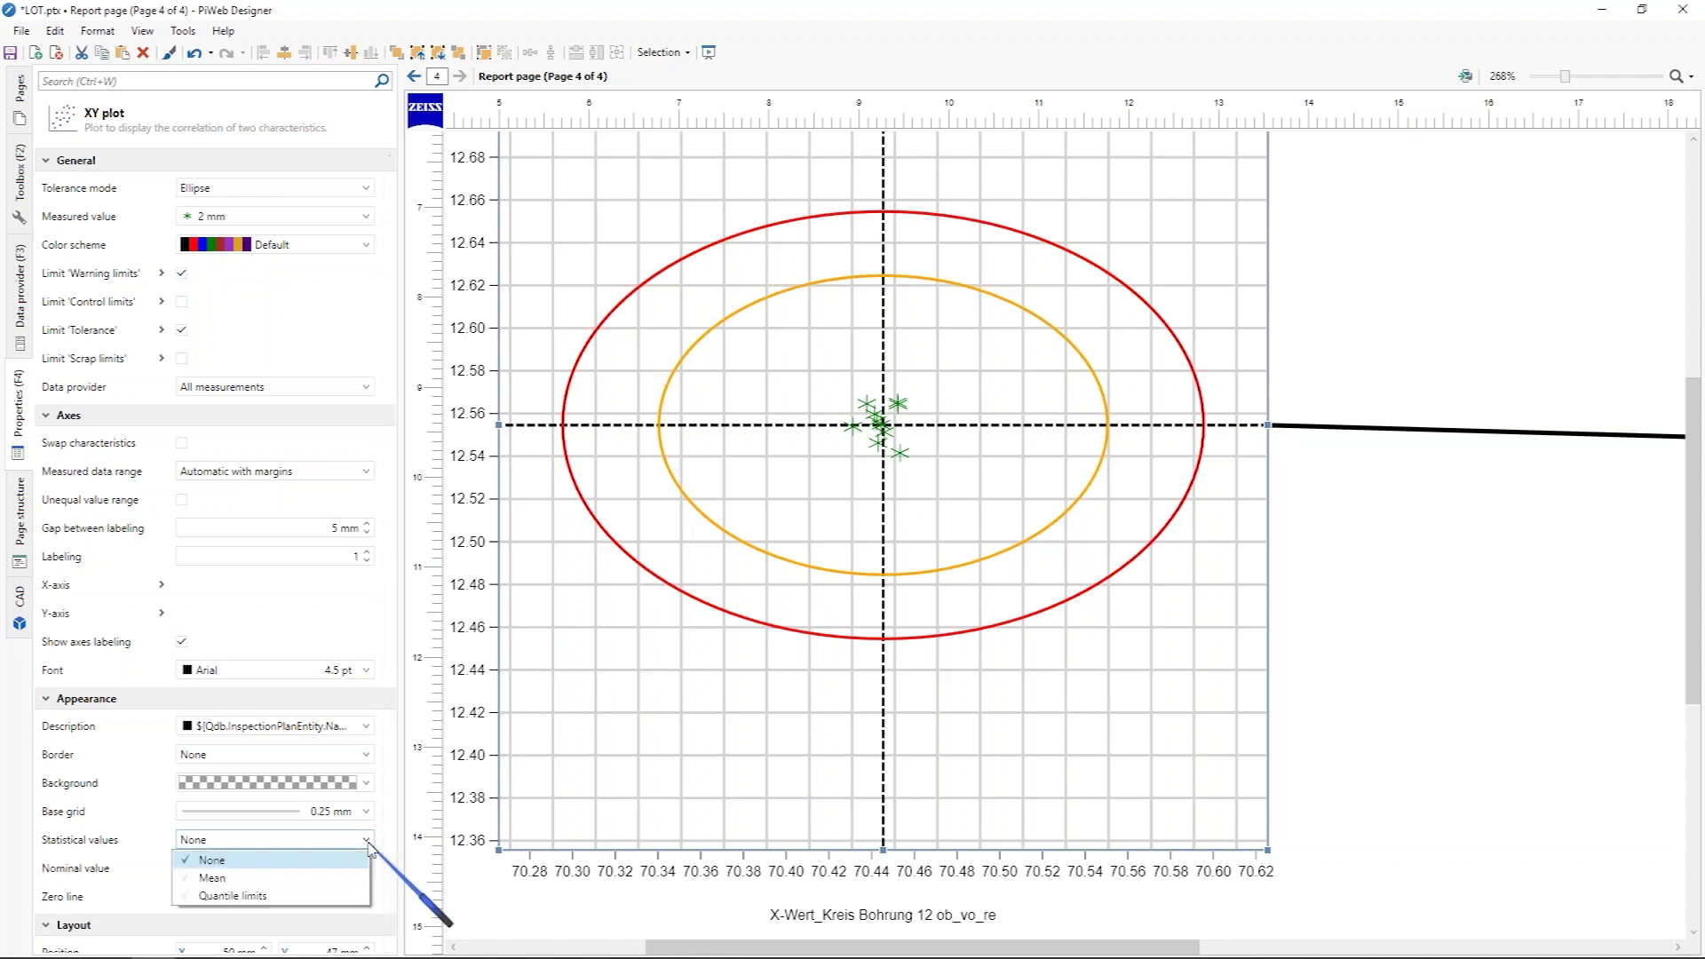
pyautogui.click(235, 879)
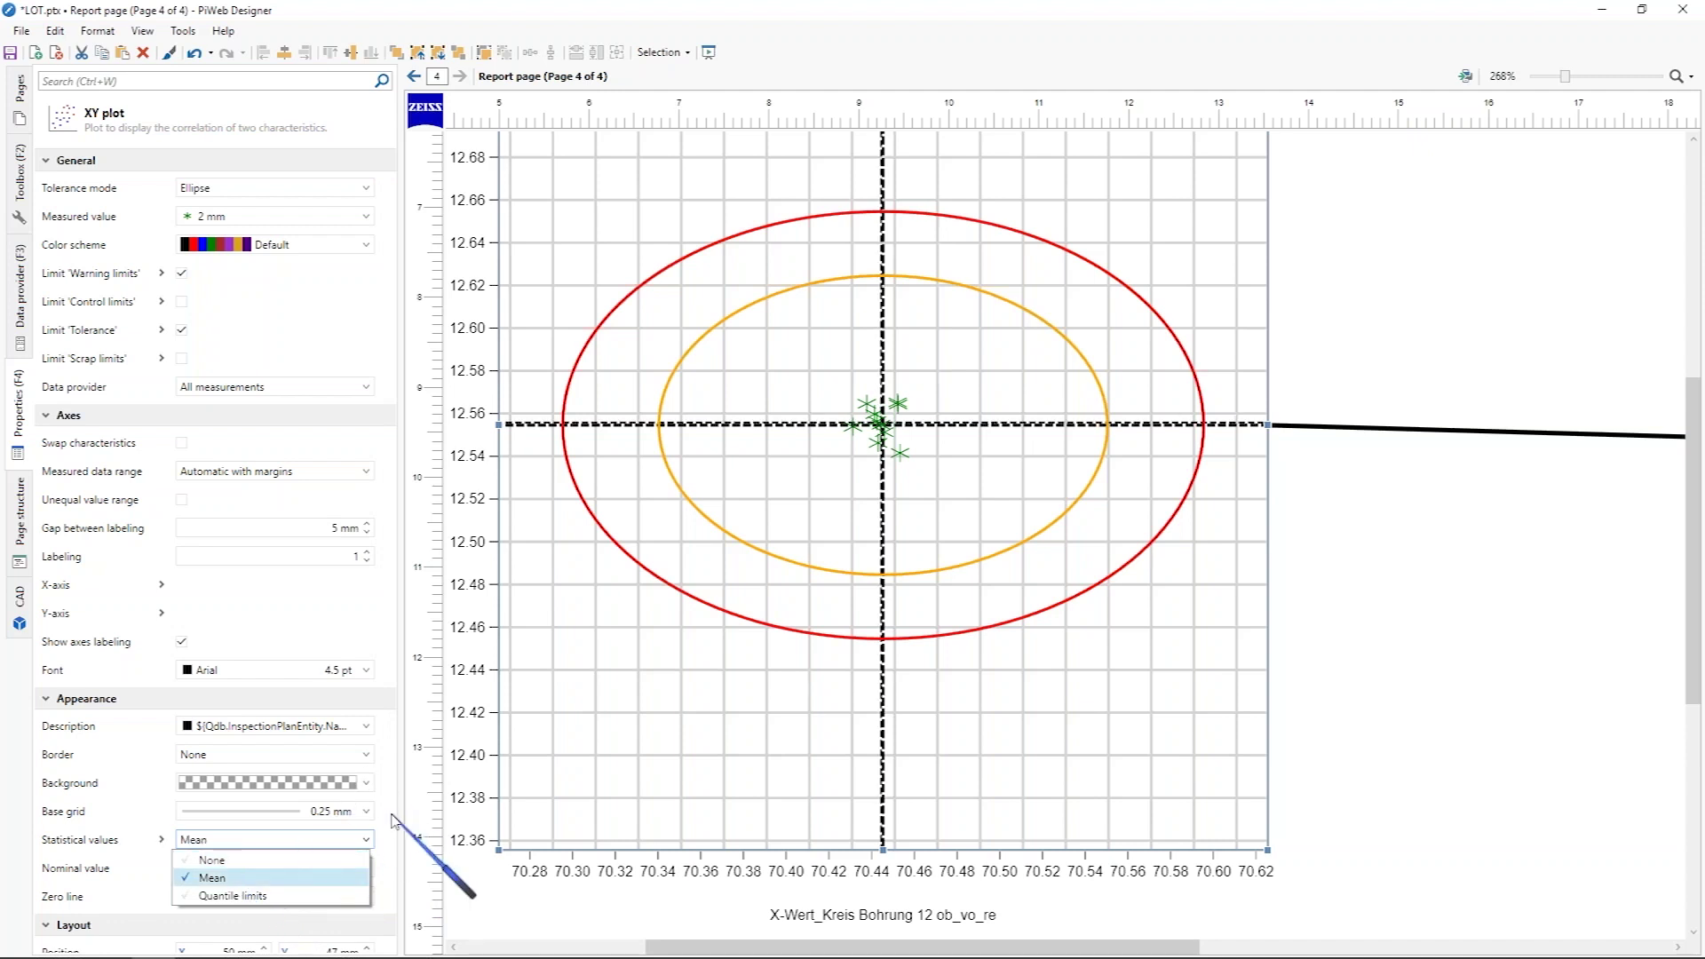
pyautogui.scroll(-3, 389, 825)
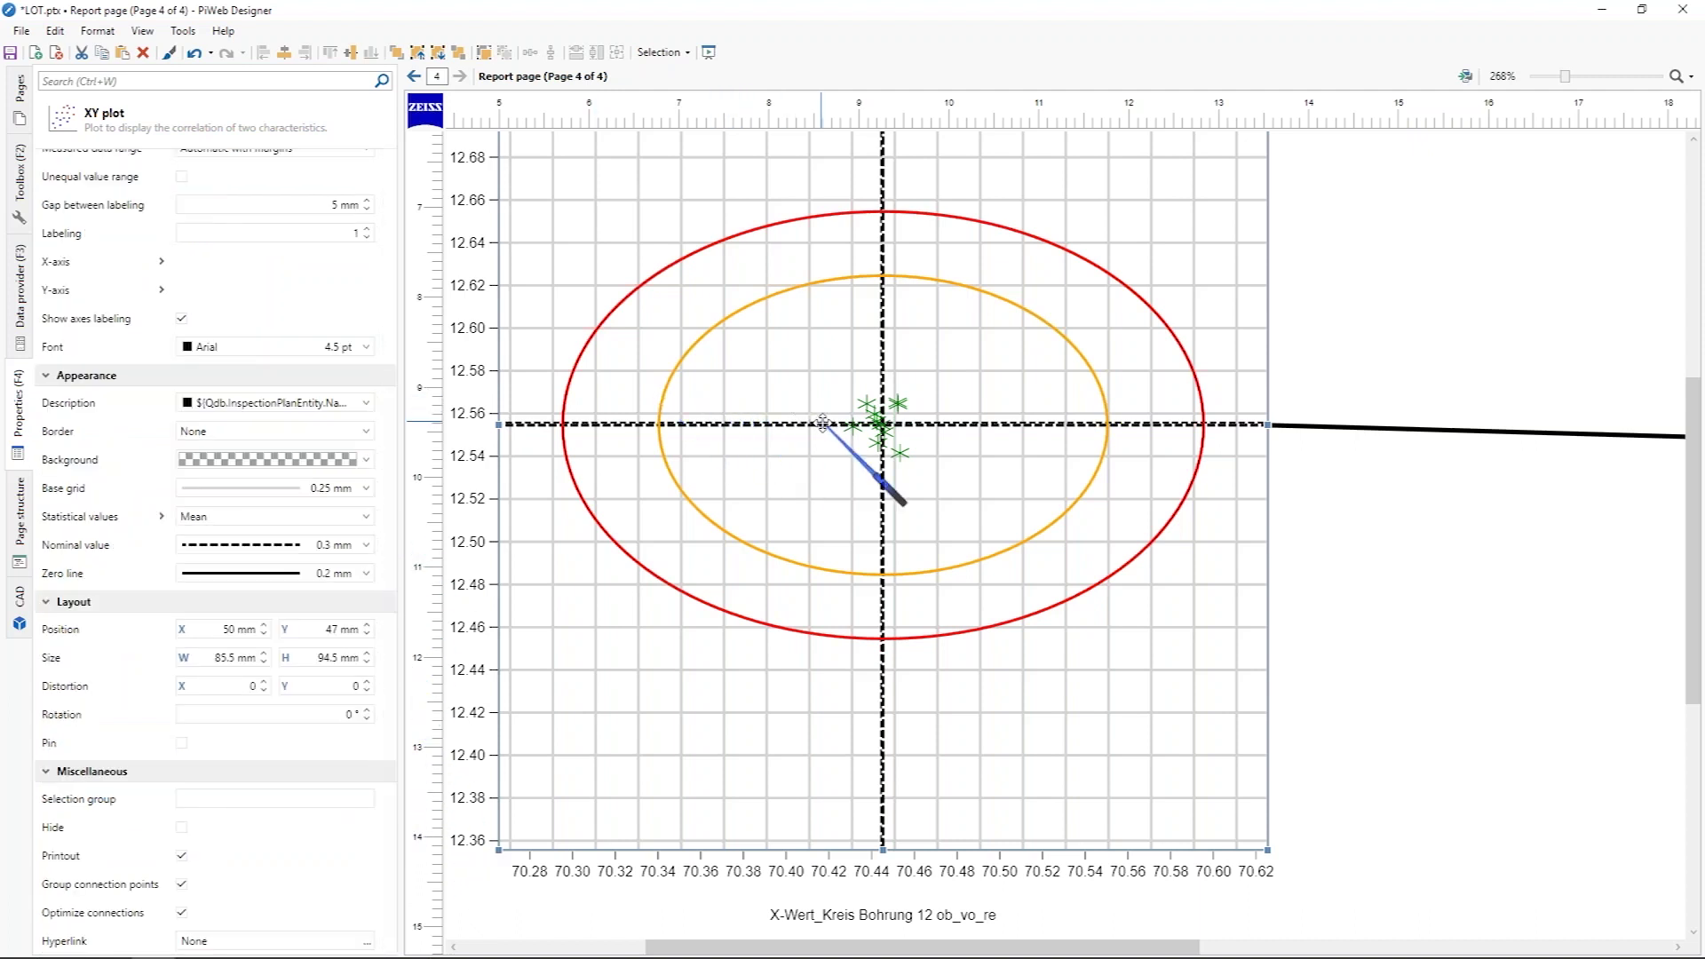
pyautogui.scroll(1, 884, 438)
pyautogui.scroll(10, 884, 438)
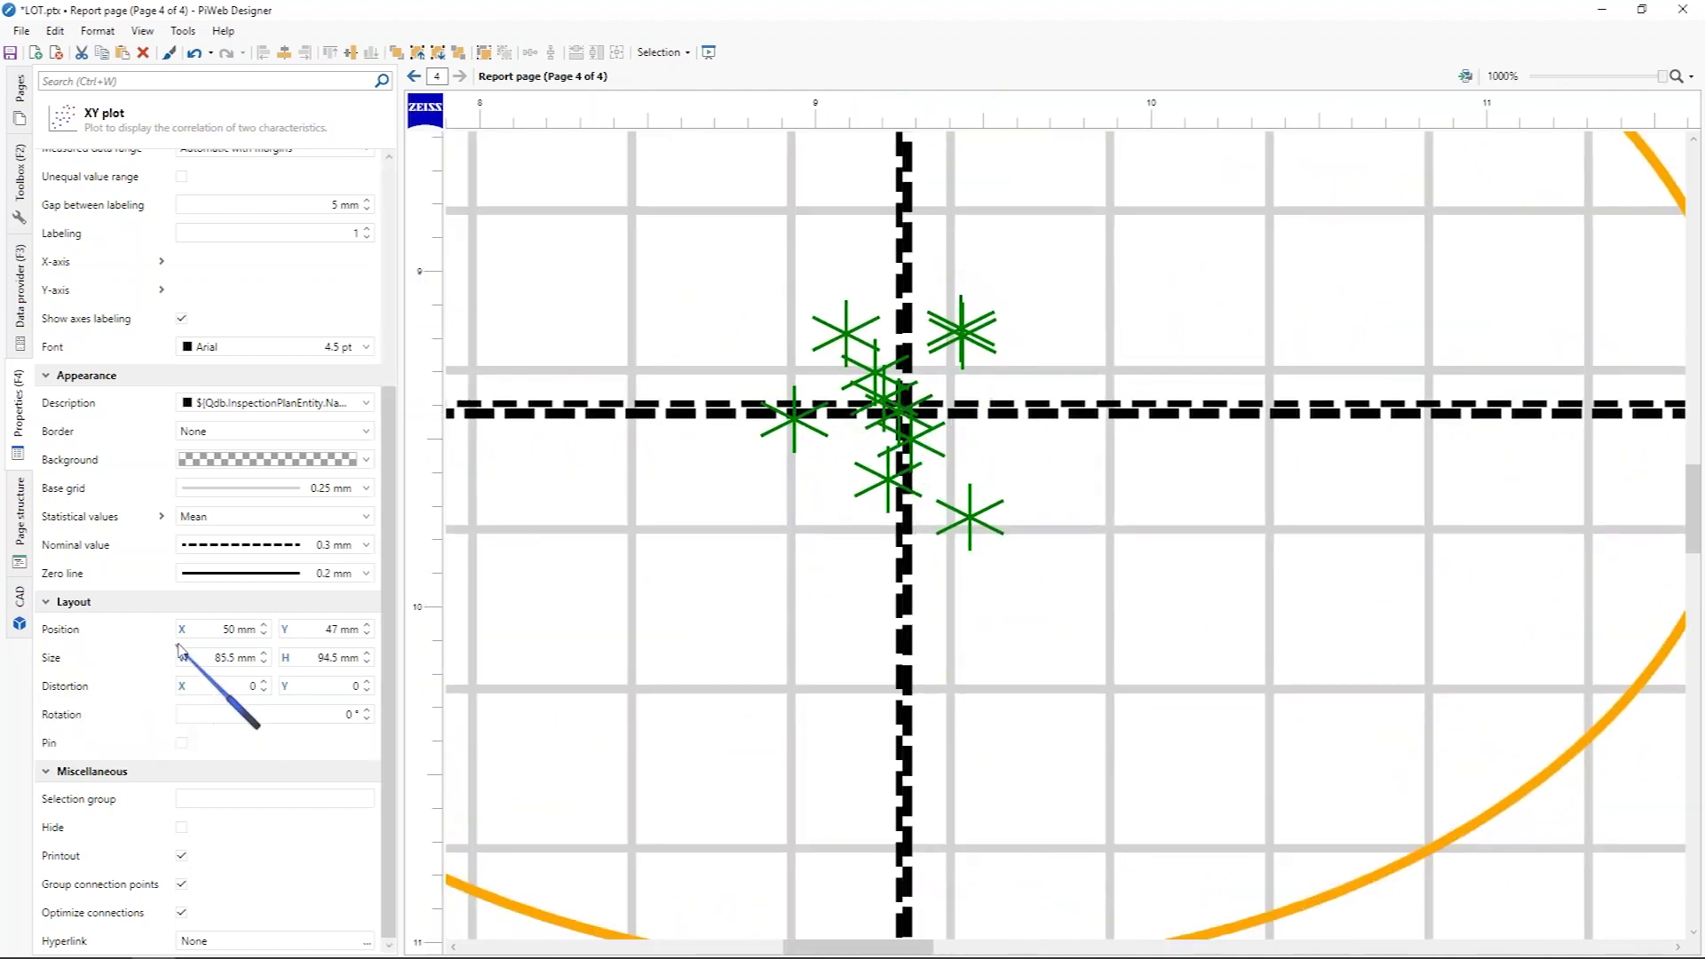
pyautogui.scroll(5, 224, 599)
pyautogui.scroll(-4, 224, 600)
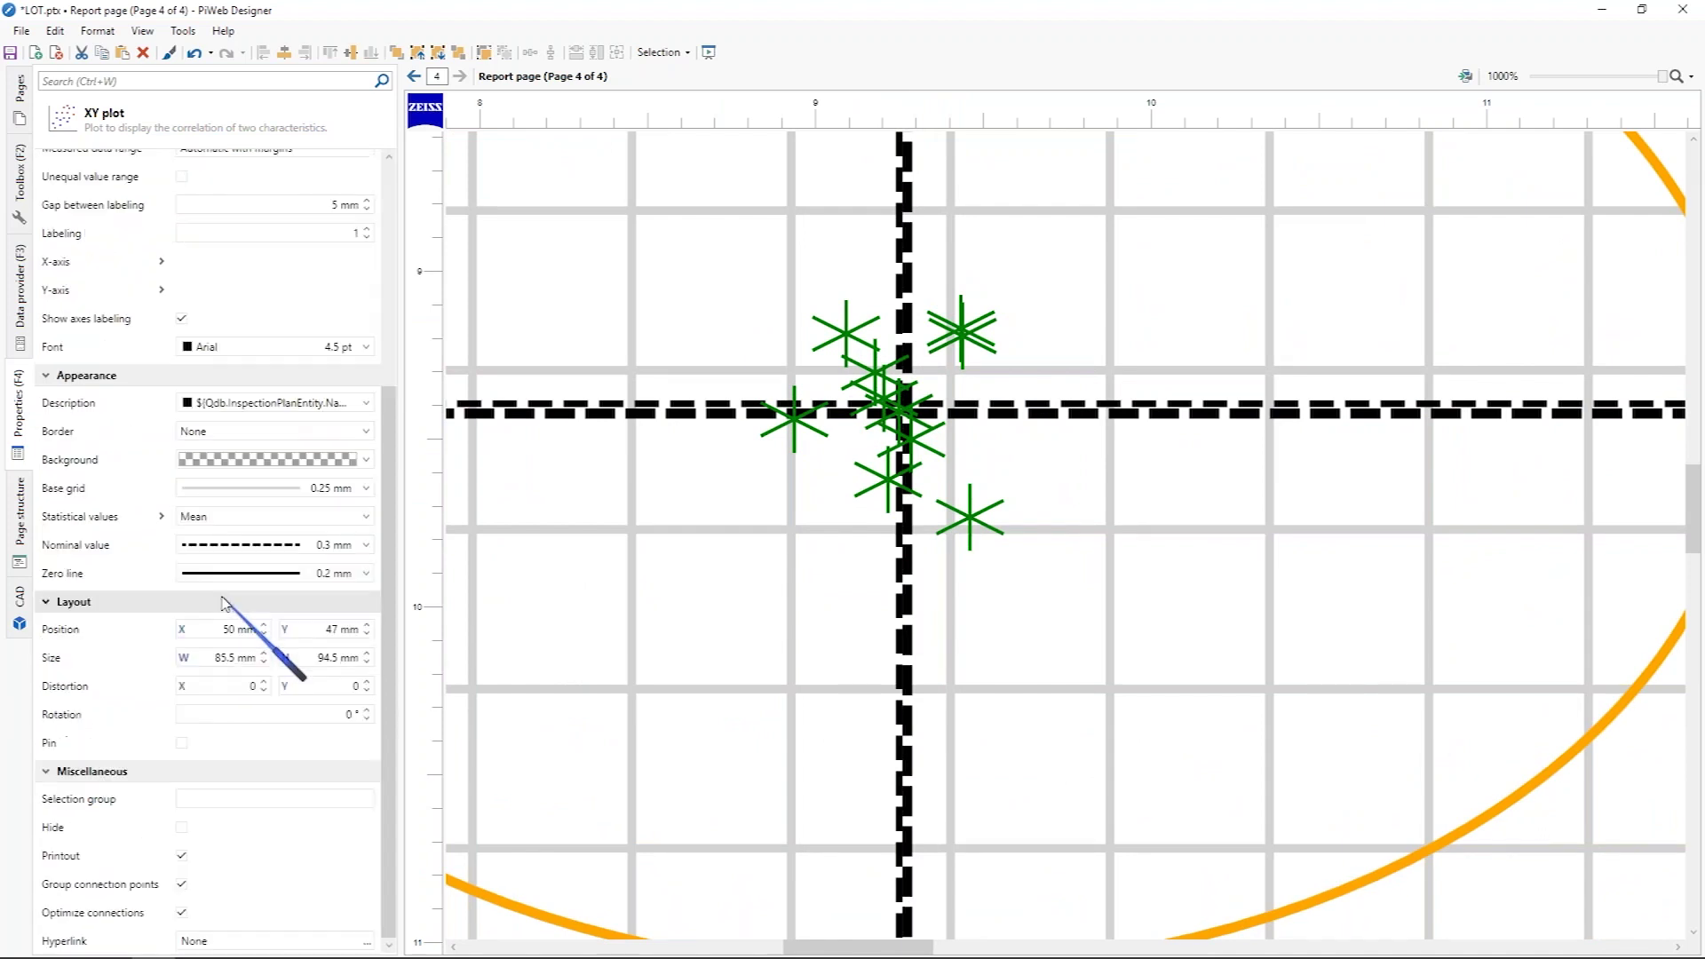
# Step: Colour the dashed Mean value line light blue, then zoom out to the whole page
pyautogui.click(160, 517)
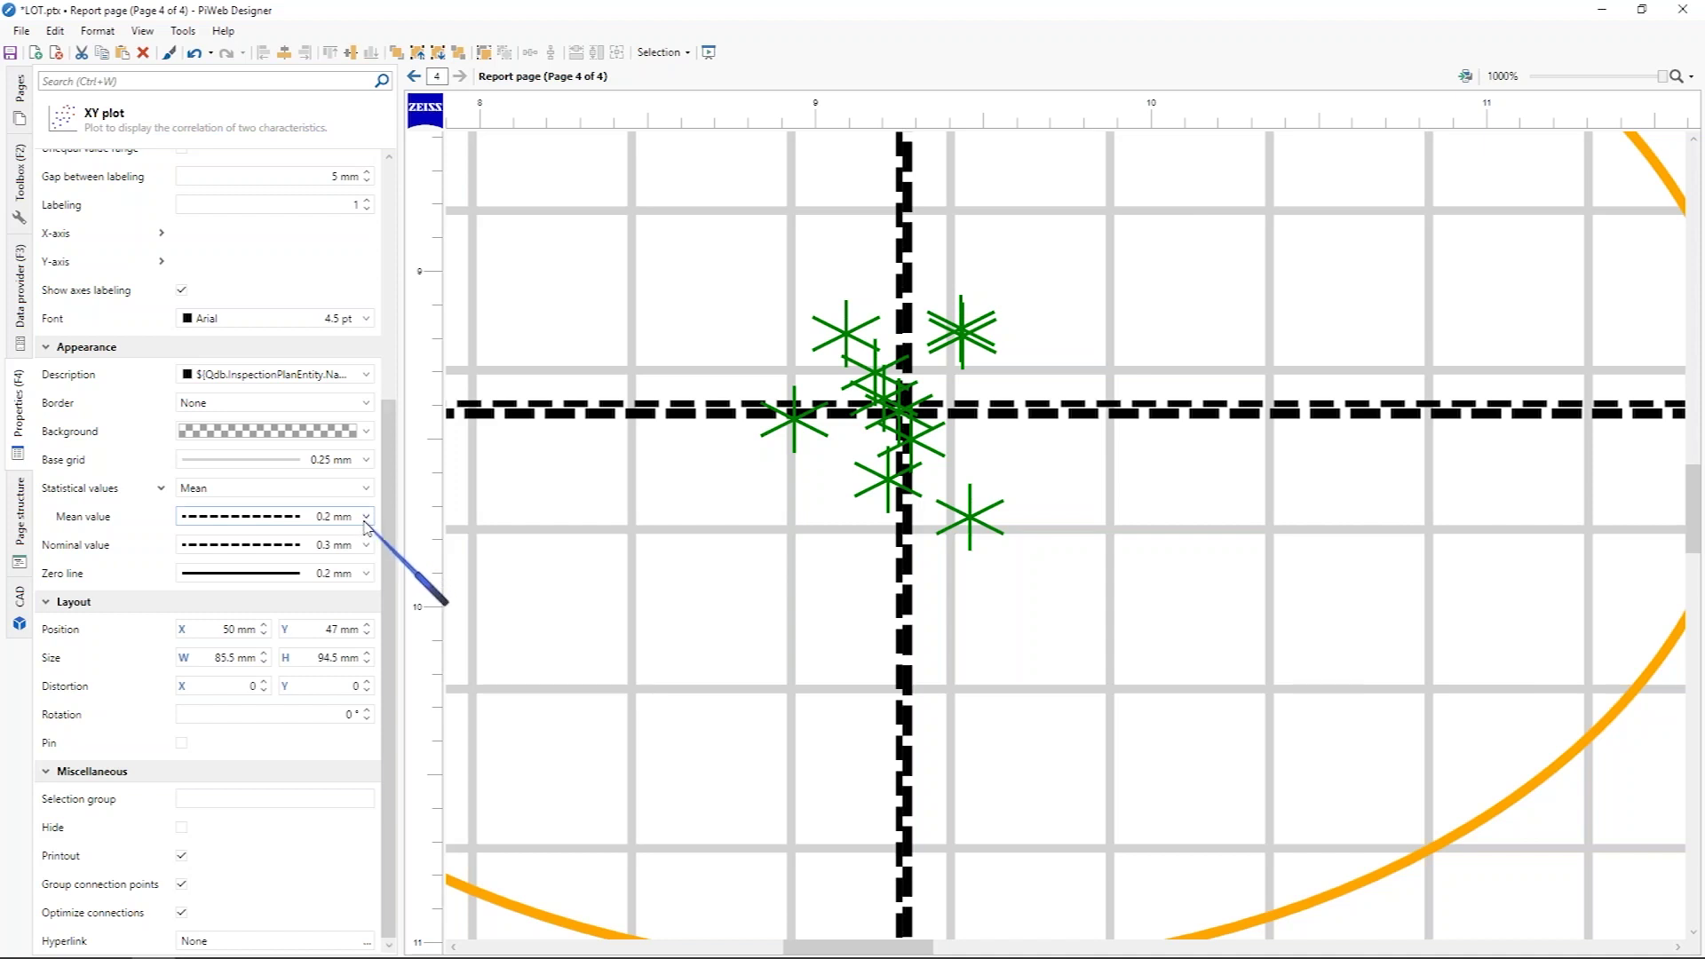
pyautogui.click(366, 517)
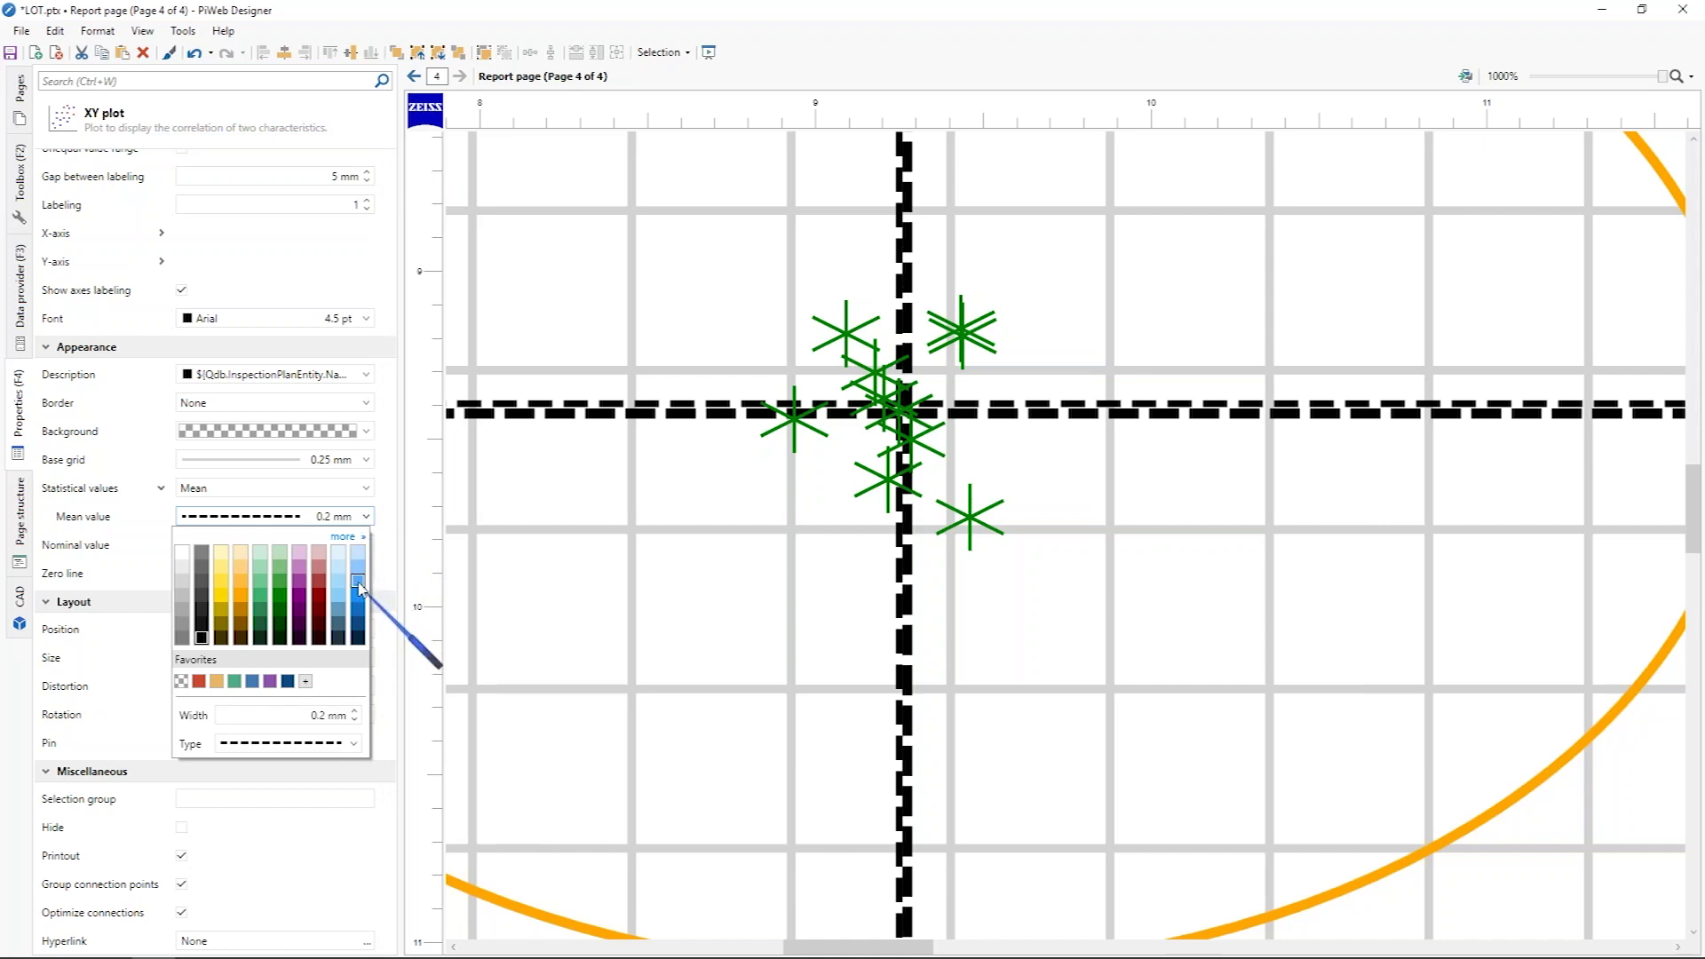
pyautogui.click(358, 583)
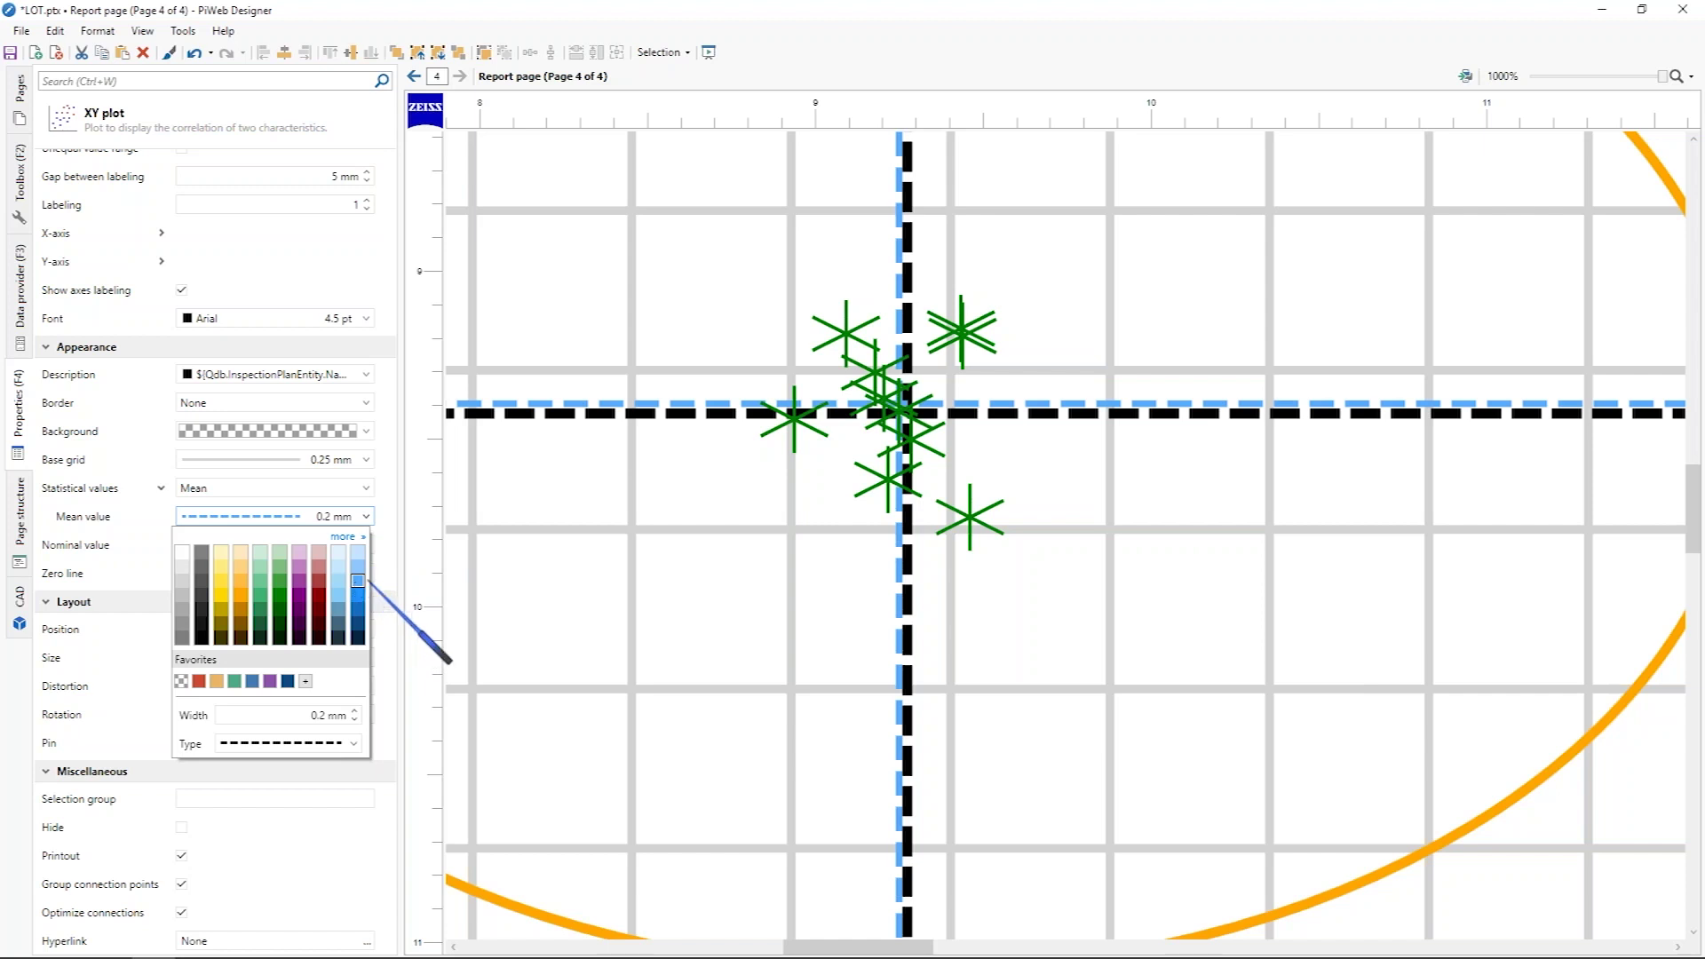
pyautogui.click(679, 533)
pyautogui.scroll(-10, 679, 534)
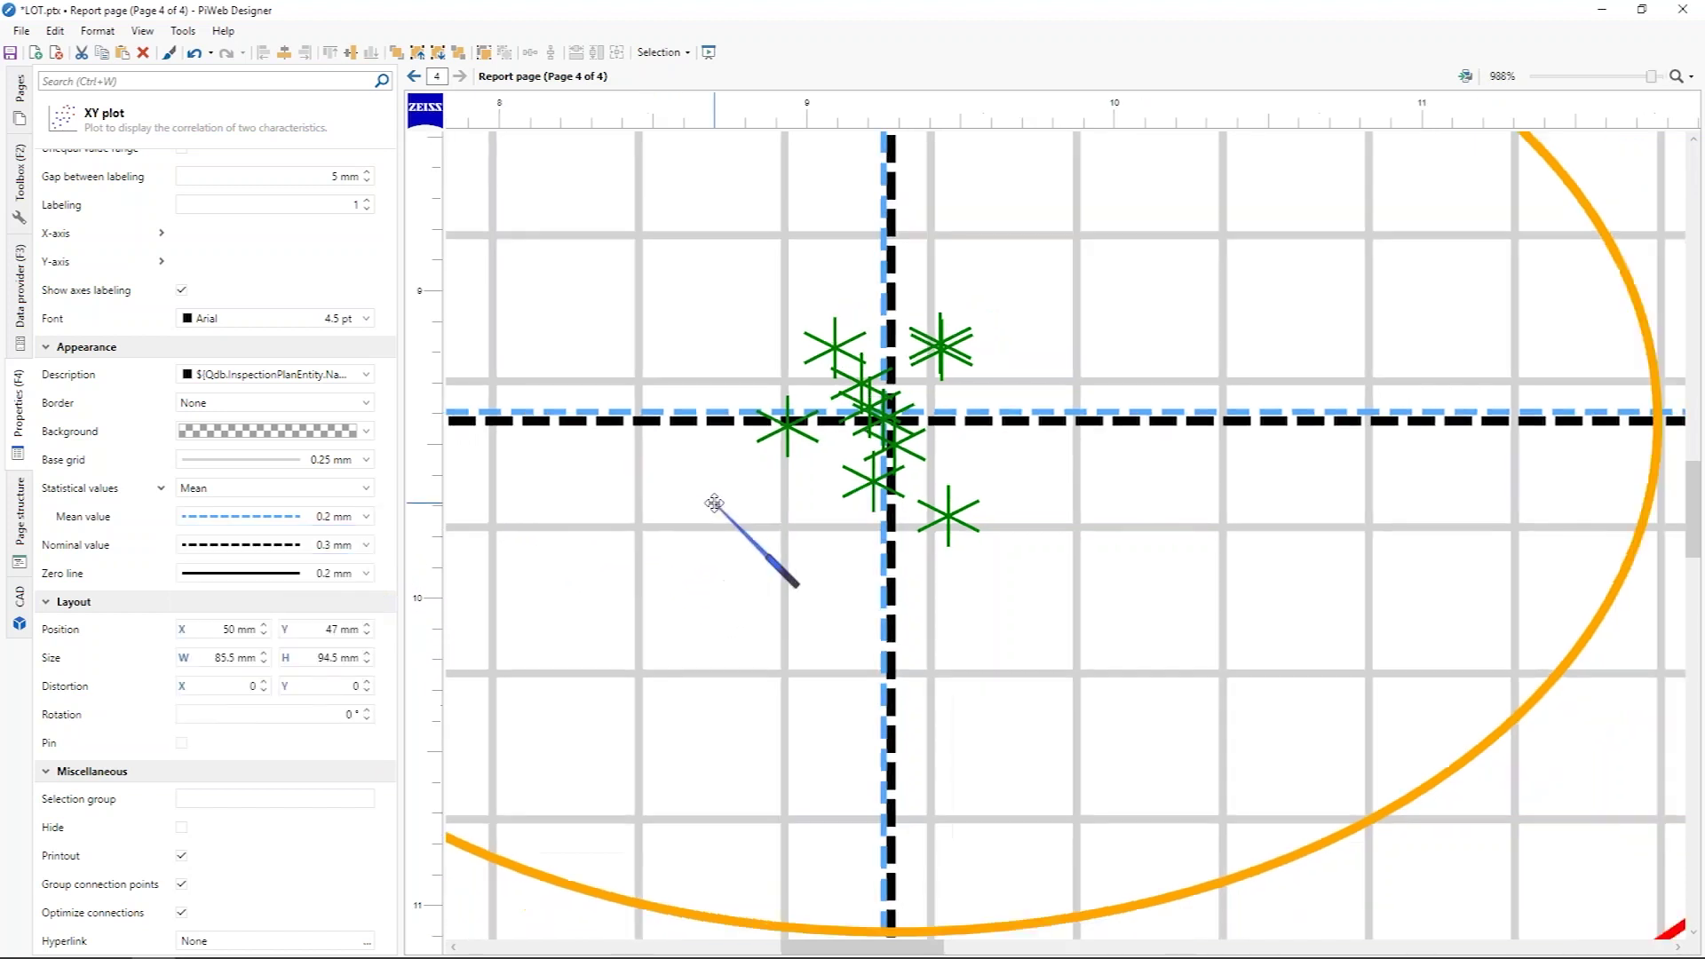
pyautogui.scroll(-5, 680, 508)
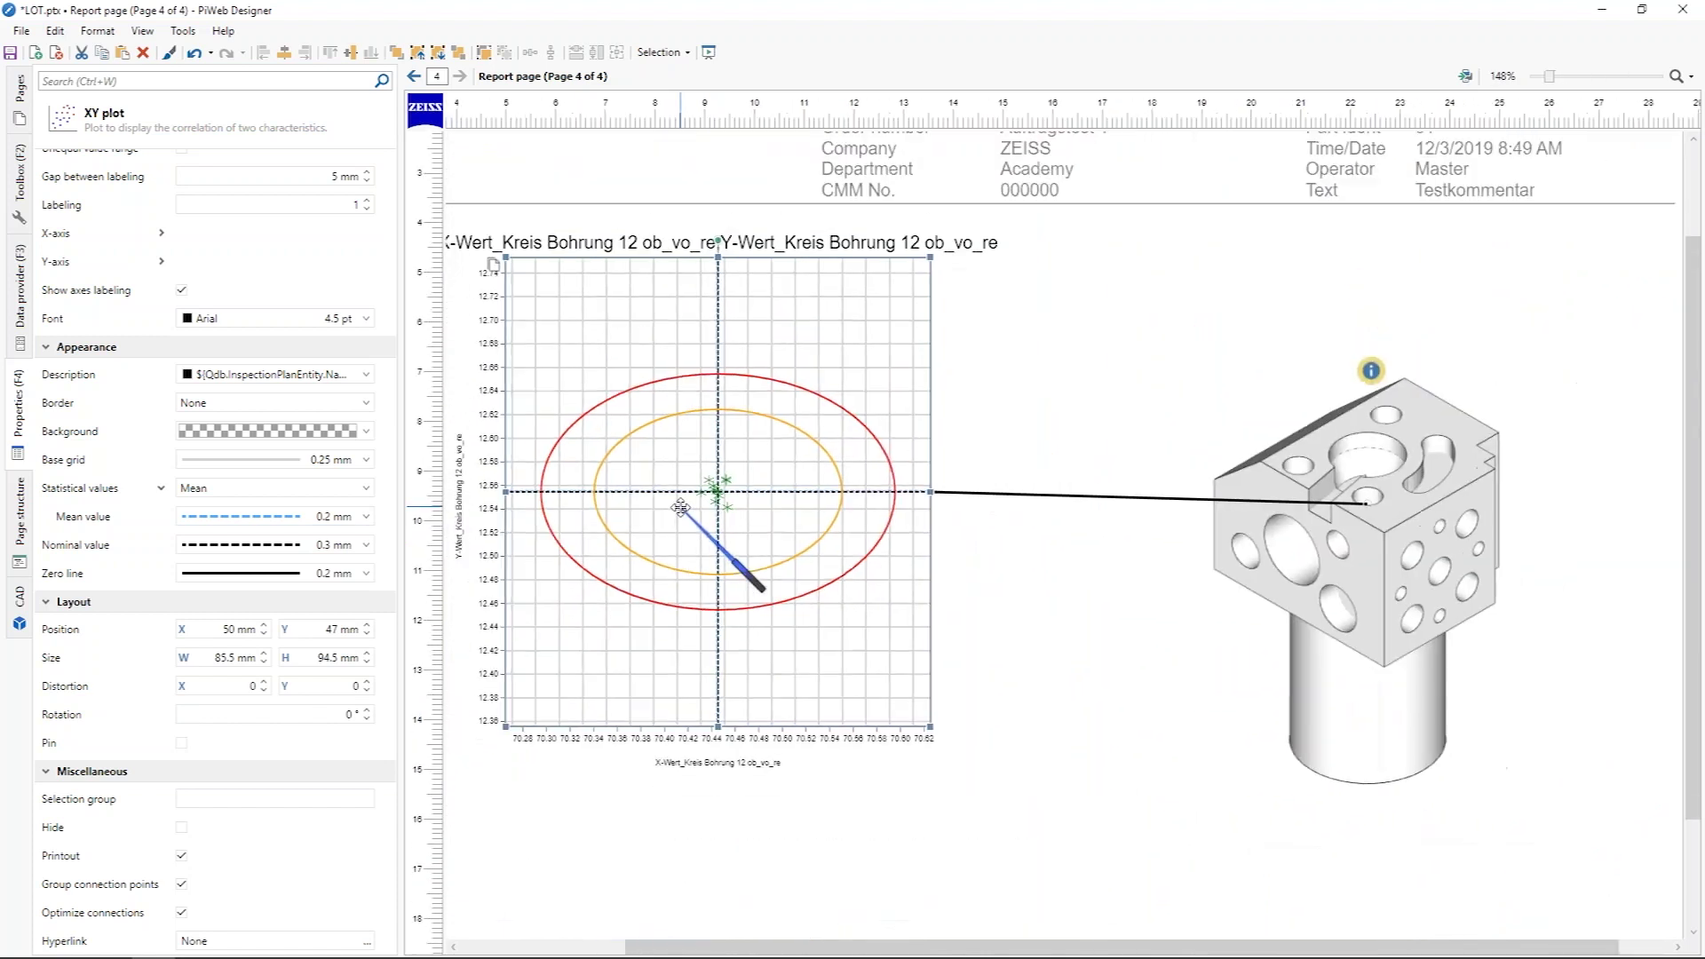
pyautogui.scroll(-3, 680, 508)
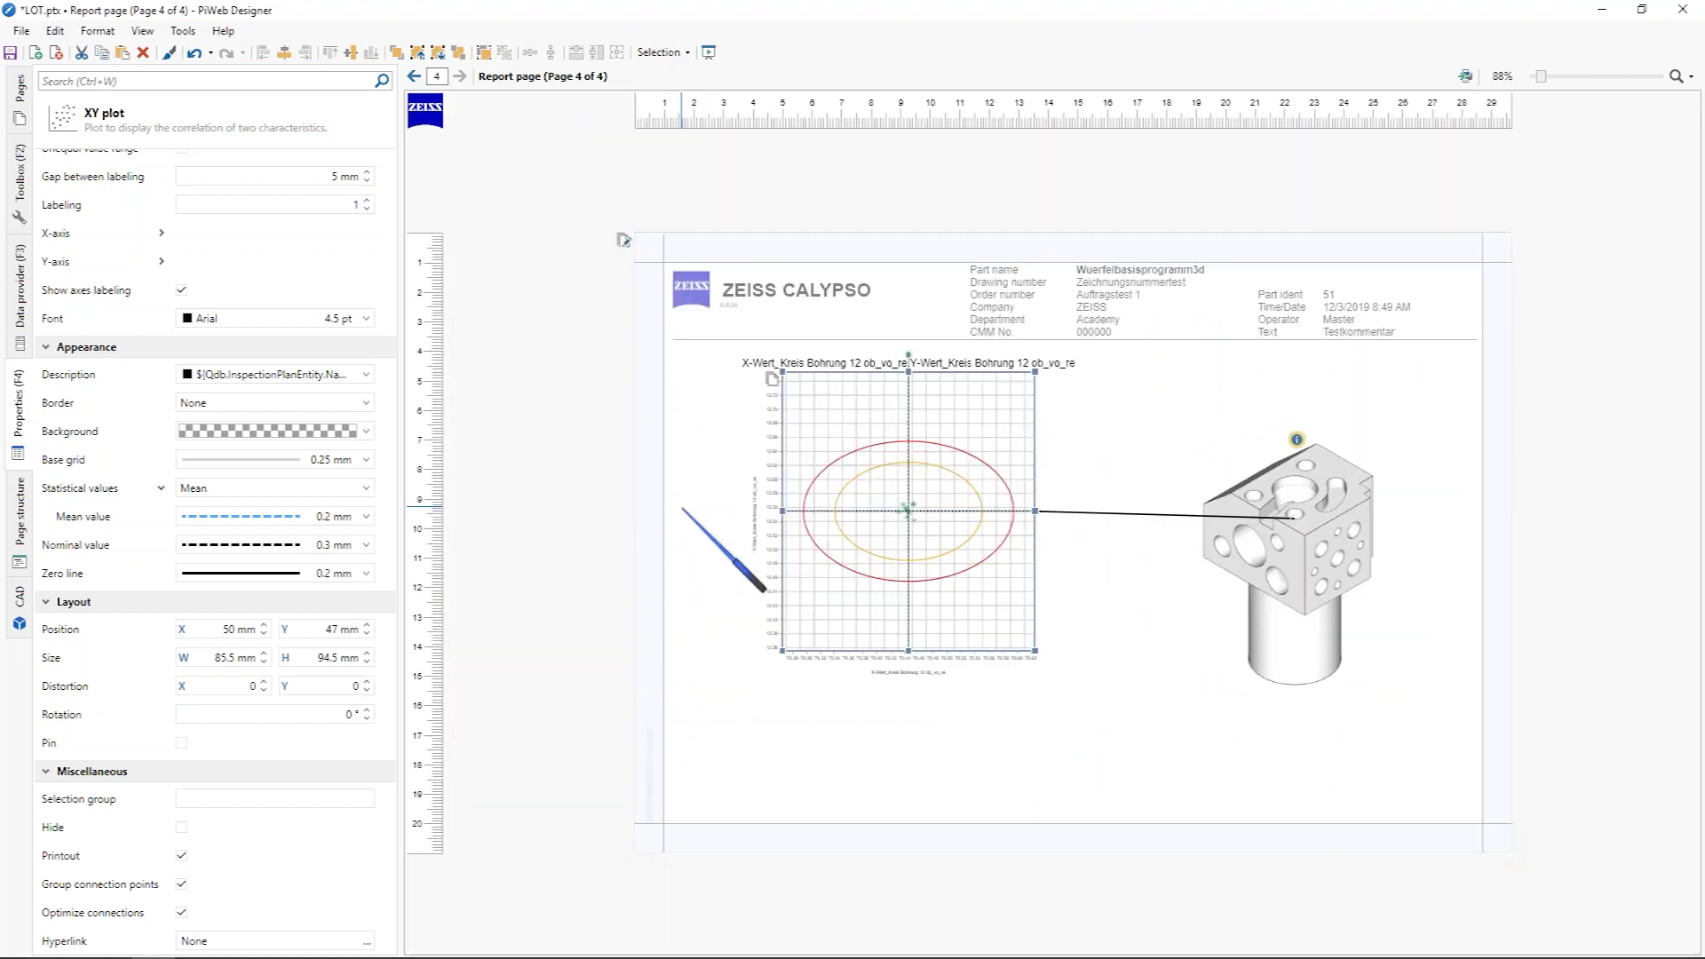